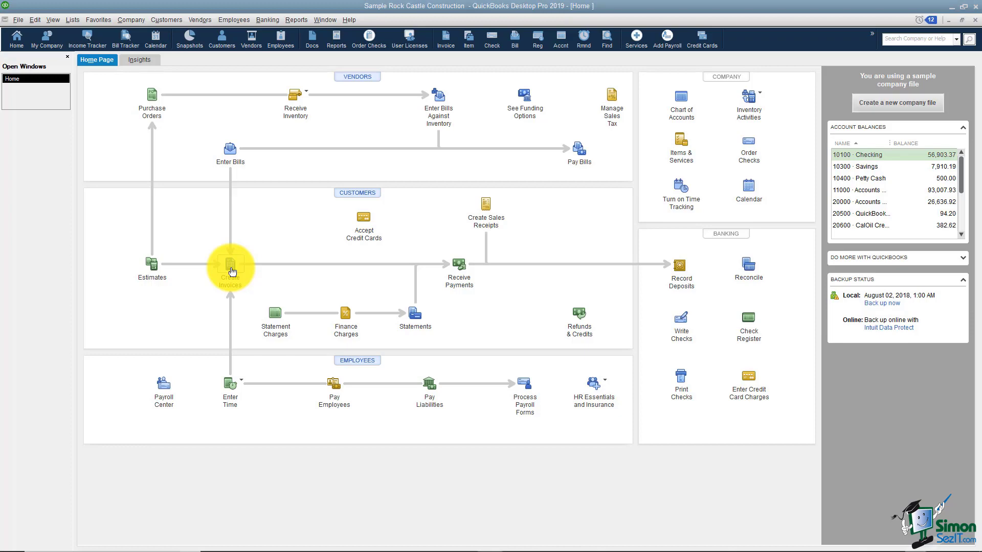
# Examine the sales tax choices on a blank invoice, trying E. Bayshore/County, and close the invoice without saving
pyautogui.click(230, 269)
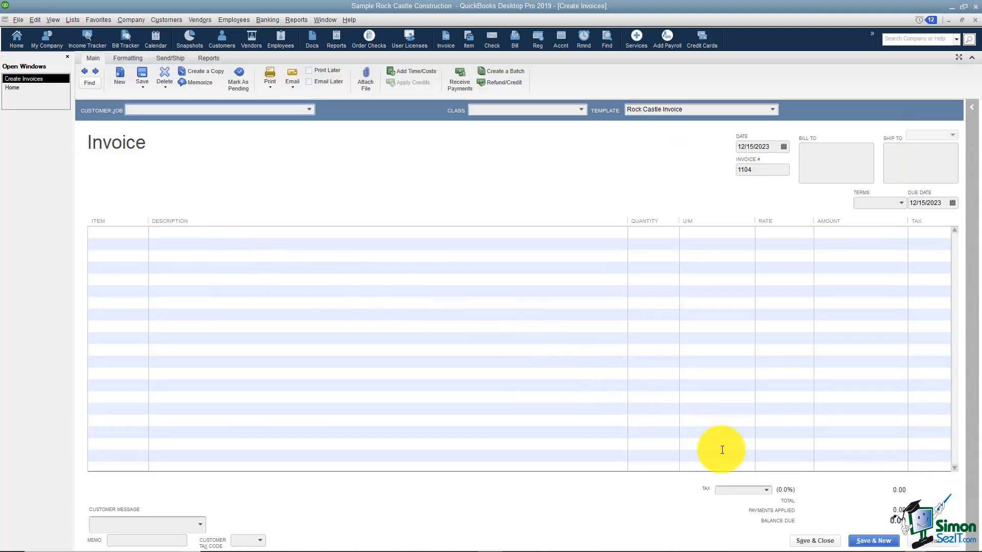
pyautogui.click(767, 490)
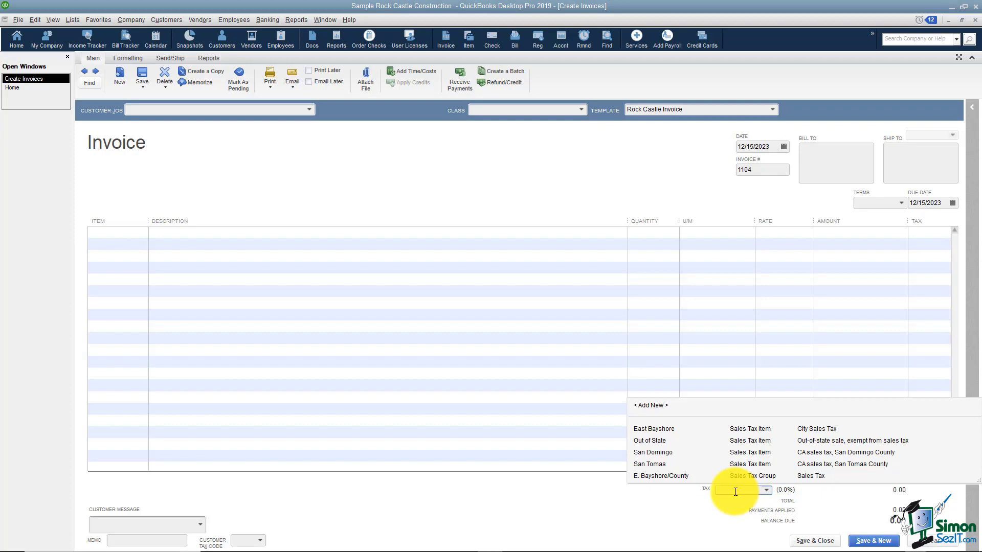
pyautogui.click(763, 475)
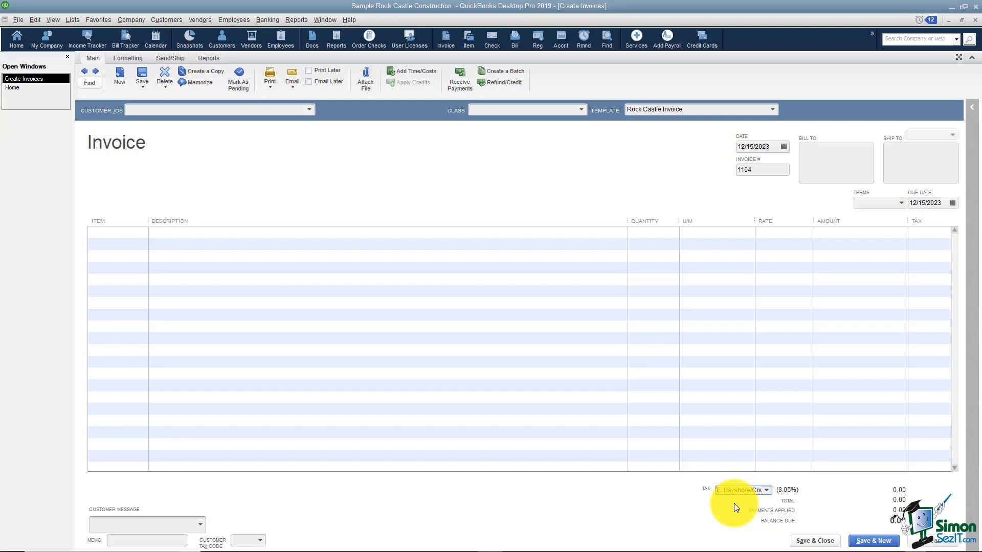
pyautogui.click(974, 20)
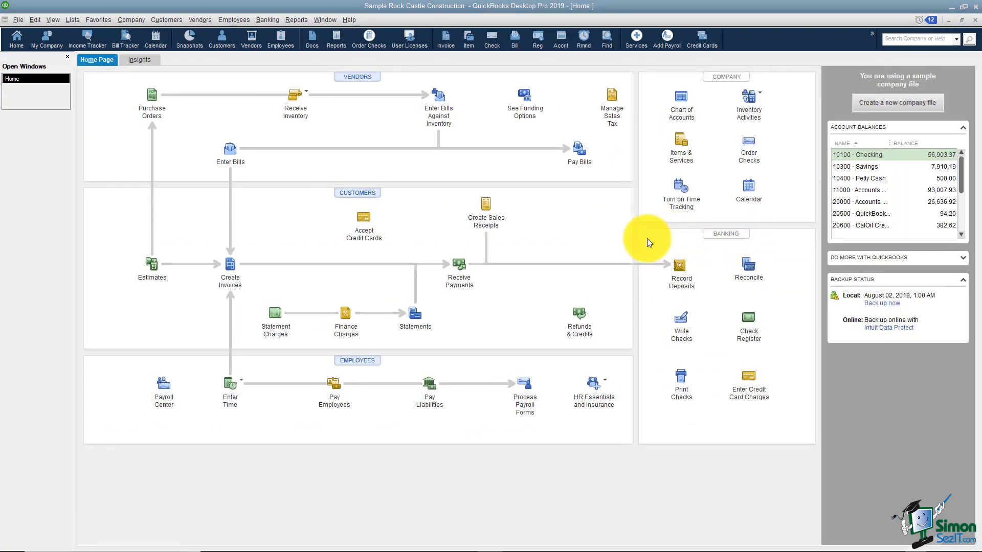
# Start a new item of type Sales Tax Item from the Items & Services list
pyautogui.click(680, 157)
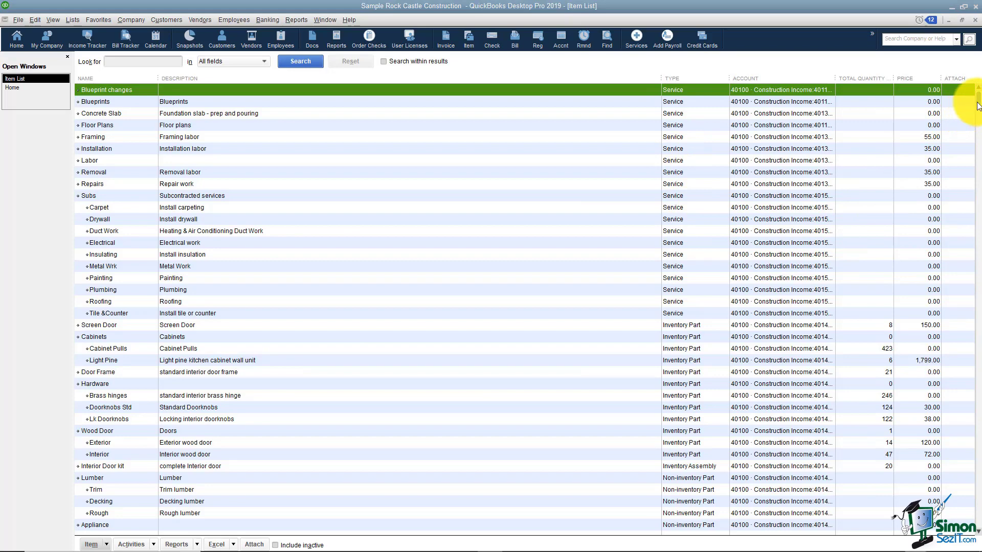
pyautogui.moveTo(977, 97); pyautogui.dragTo(977, 391)
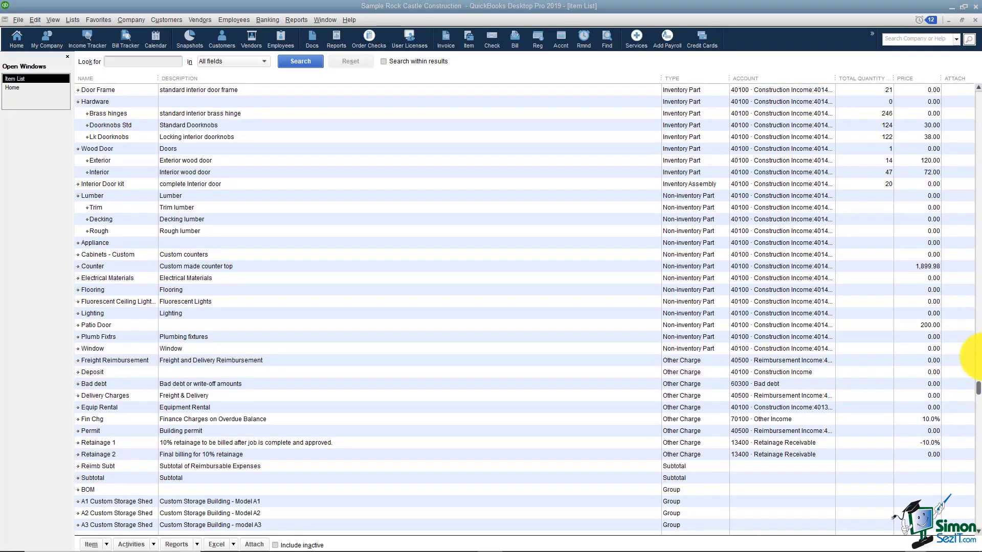
pyautogui.moveTo(977, 391); pyautogui.dragTo(973, 522)
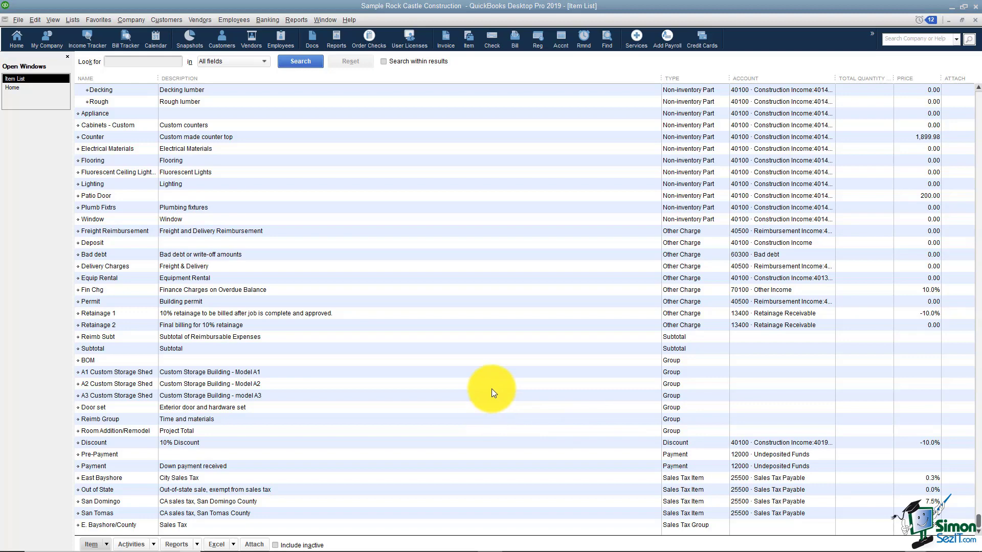
pyautogui.rightClick(492, 388)
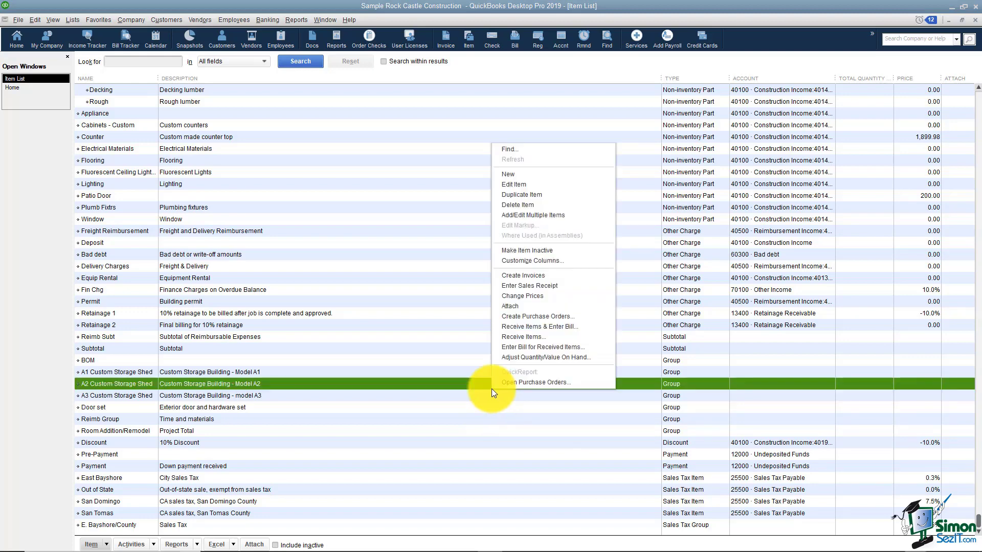
pyautogui.click(524, 175)
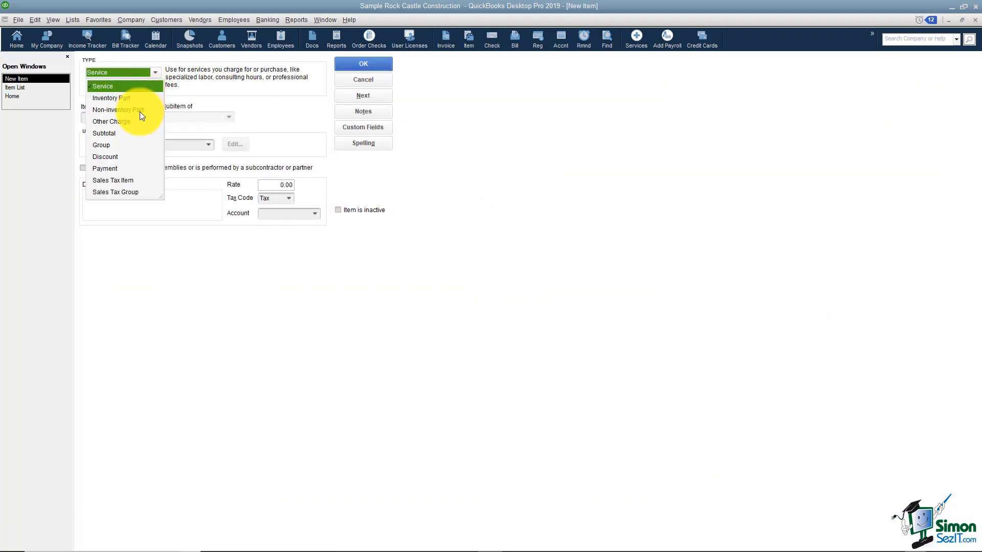
pyautogui.click(130, 184)
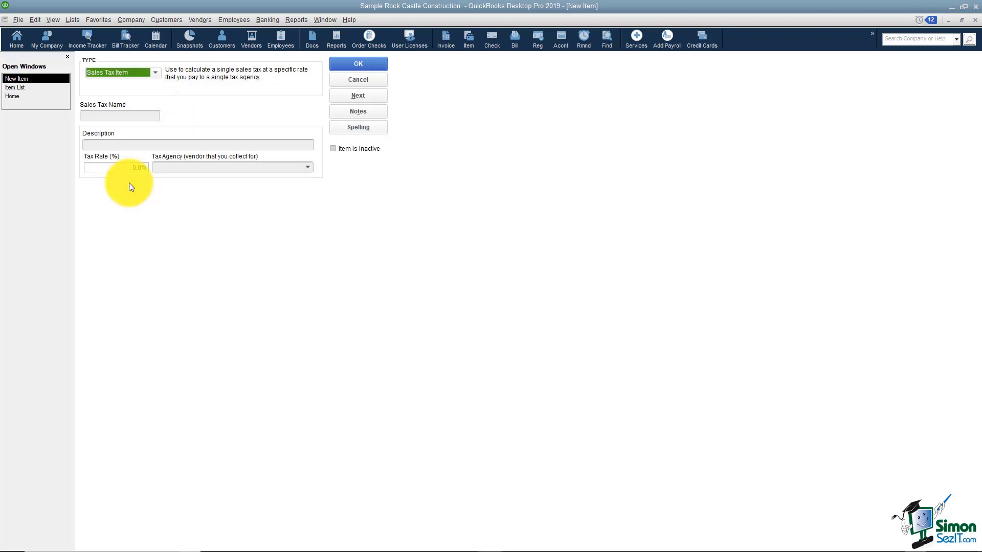
# Name the sales tax item State Tax and set its tax rate to 6%
pyautogui.click(144, 117)
pyautogui.write('Satt')
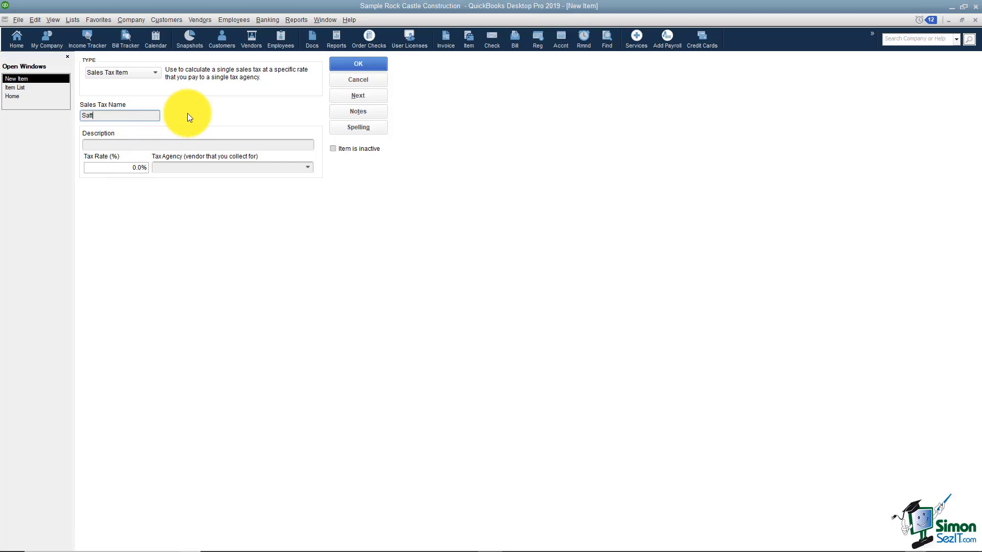
pyautogui.press('BackSpace')
pyautogui.press('BackSpace')
pyautogui.press('BackSpace')
pyautogui.write('tate Tx')
pyautogui.press('BackSpace')
pyautogui.write('ax')
pyautogui.press('Tab')
pyautogui.press('Tab')
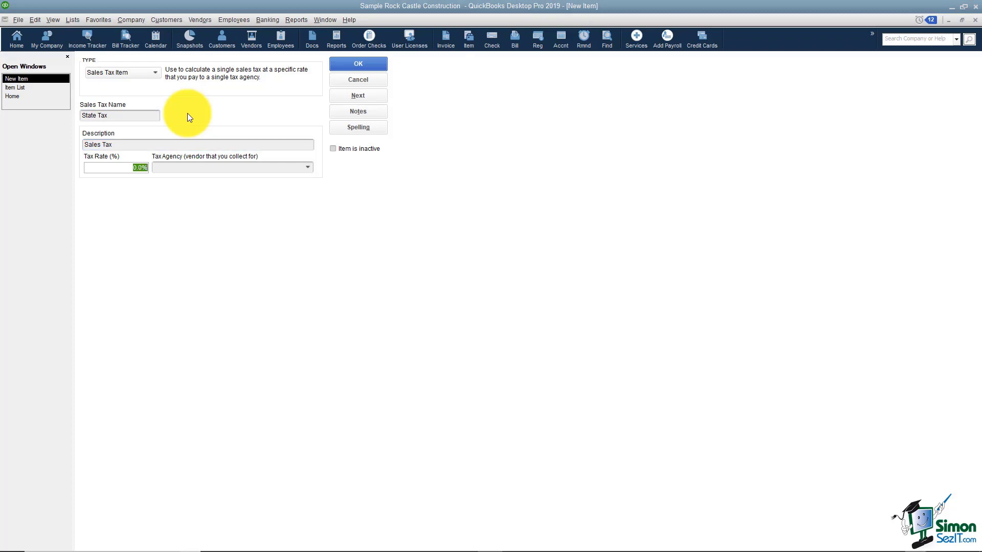
pyautogui.write('6')
pyautogui.press('Tab')
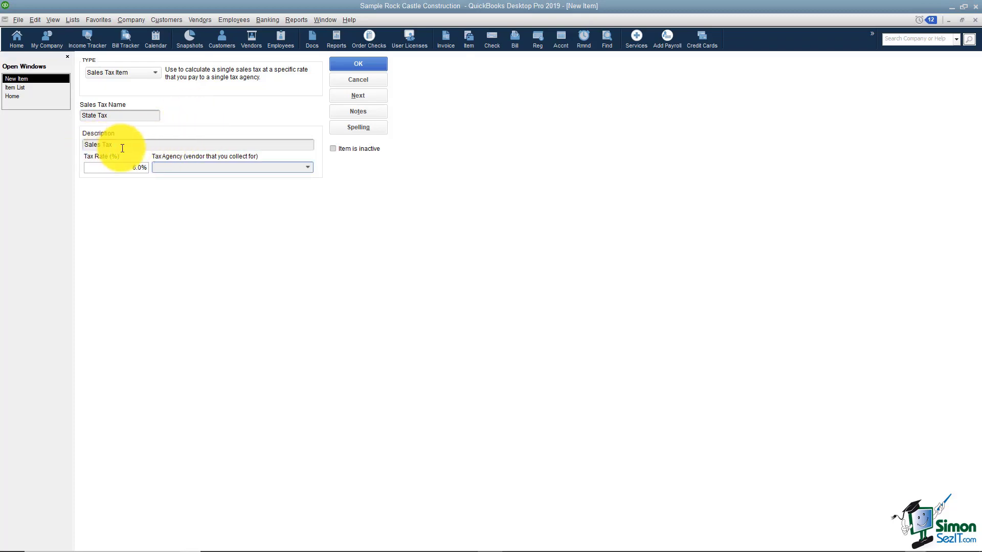
pyautogui.moveTo(122, 148); pyautogui.dragTo(59, 146)
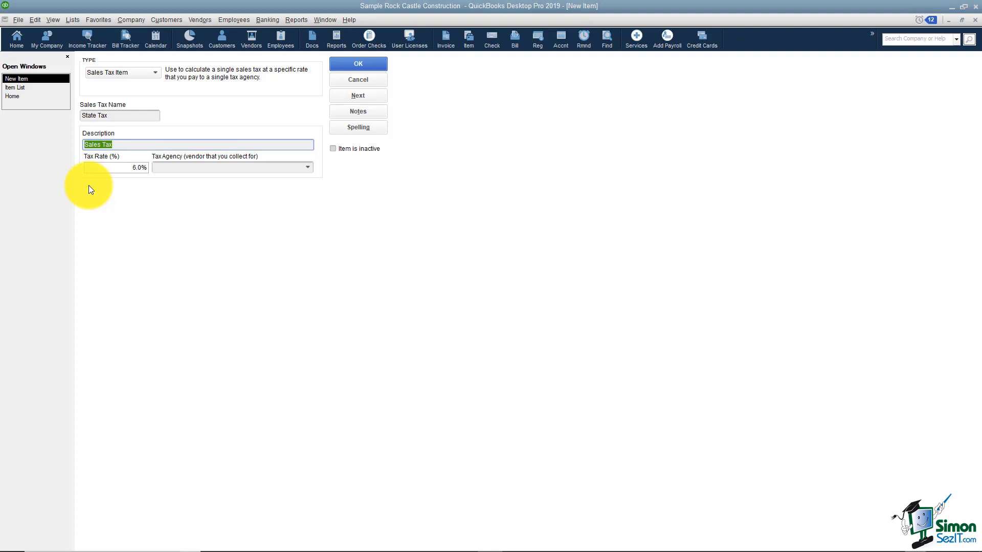
pyautogui.click(110, 167)
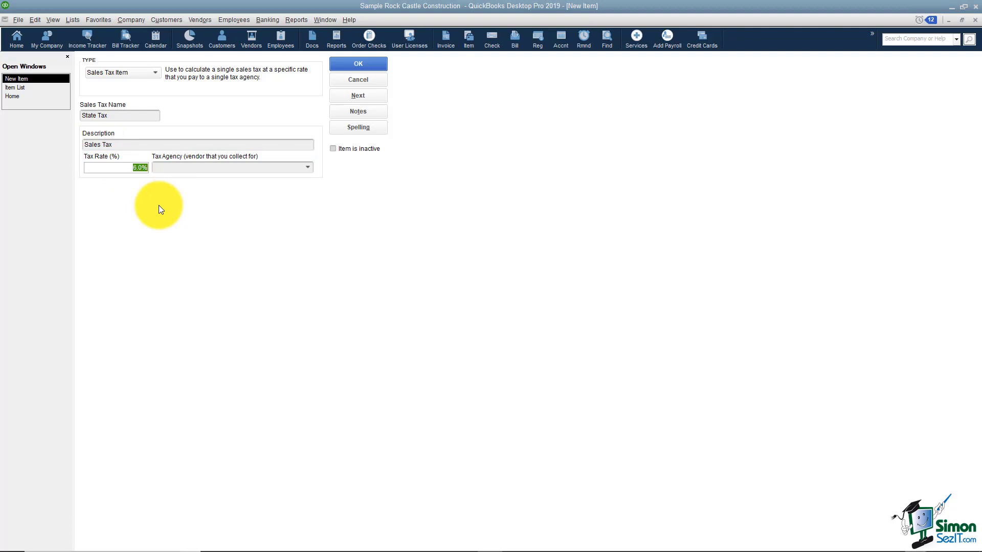
# Set the tax agency to Department of Revenue, quick-adding it as a vendor, and save the State Tax item
pyautogui.click(170, 168)
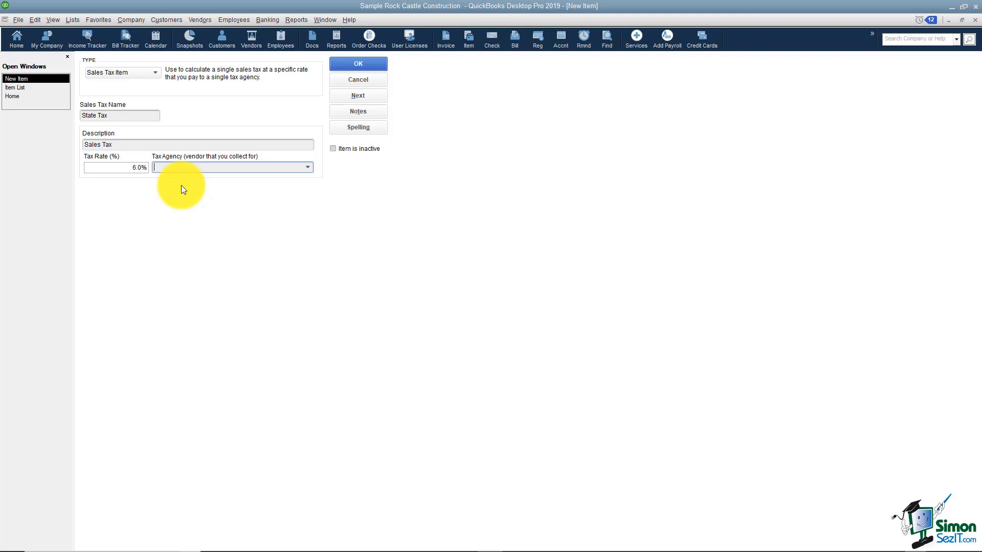
pyautogui.write('Department of Revenue')
pyautogui.click(349, 62)
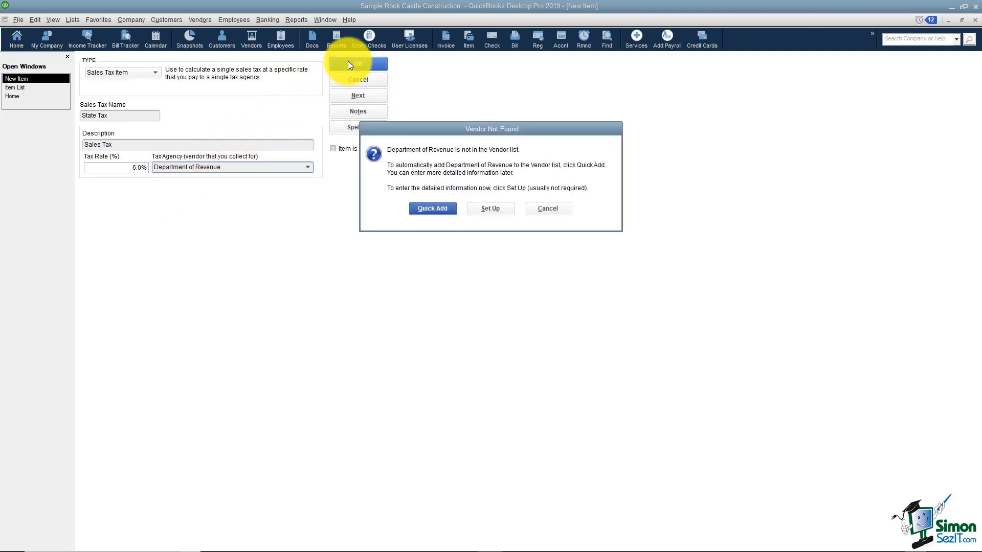
pyautogui.click(433, 210)
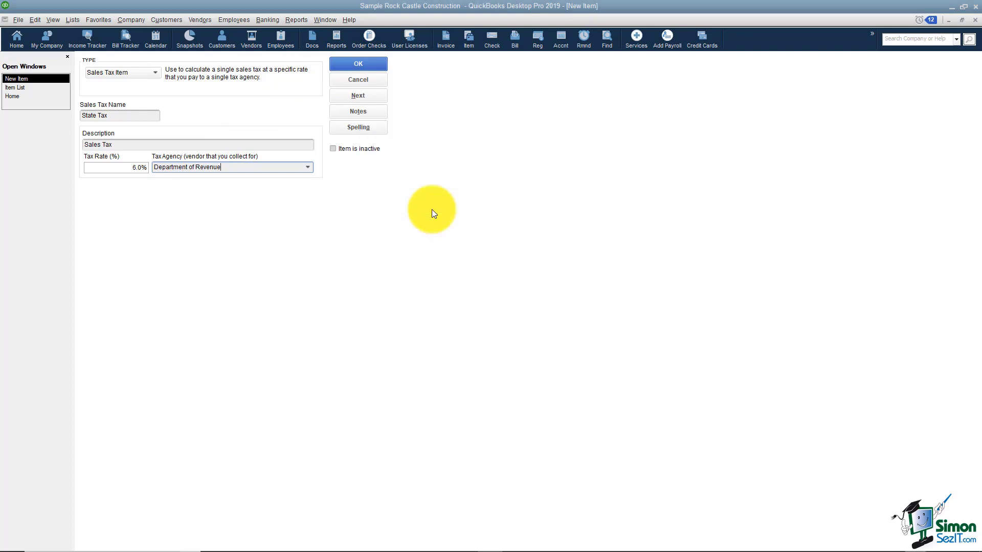
pyautogui.click(357, 65)
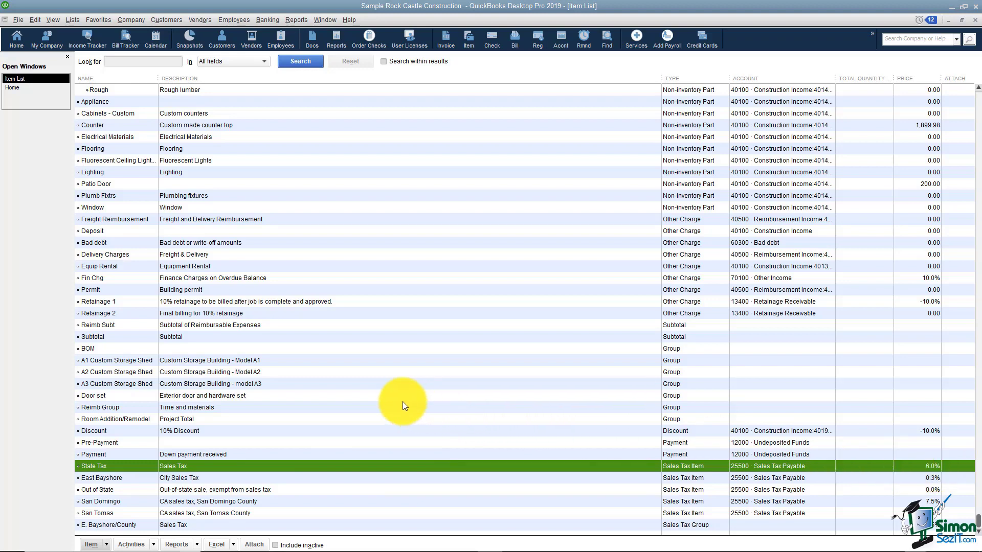
# Create another Sales Tax Item and name it Local Option, keeping the description Sales Tax
pyautogui.rightClick(403, 402)
pyautogui.click(430, 191)
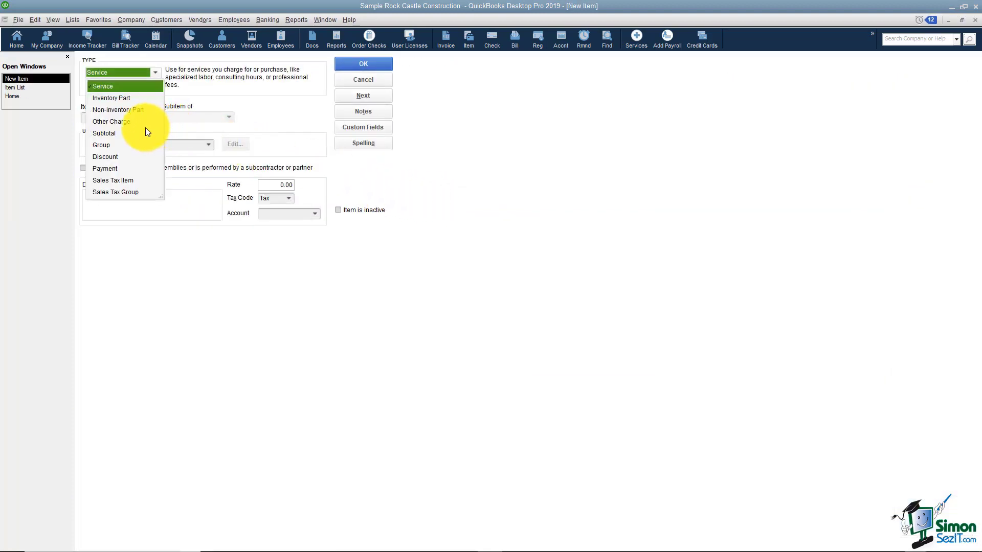
pyautogui.click(118, 180)
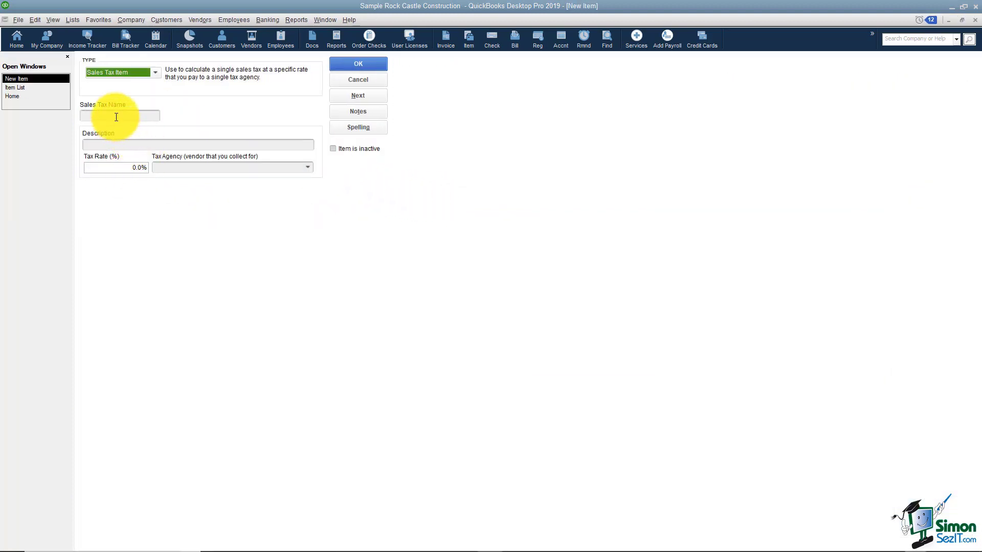
pyautogui.click(116, 116)
pyautogui.write('Local')
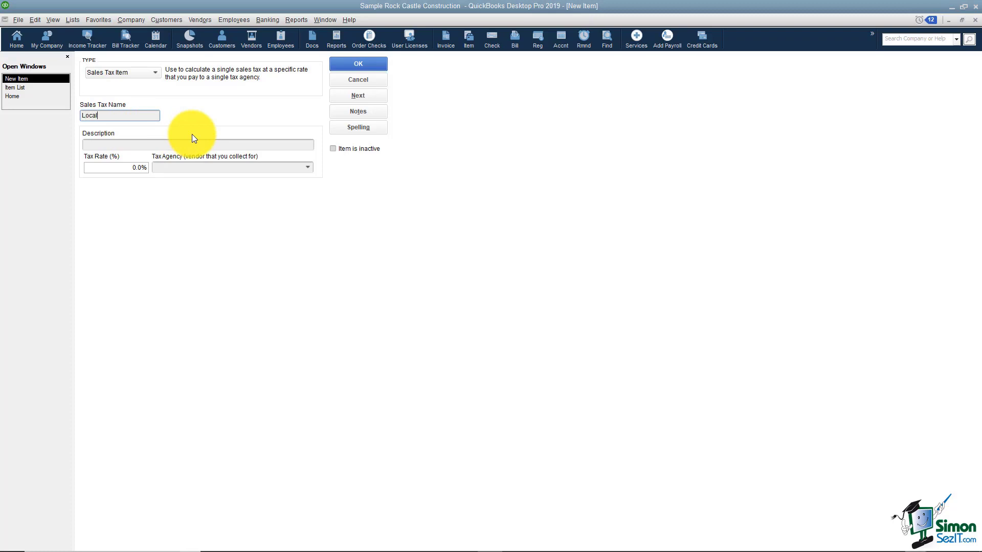
pyautogui.write('Option')
pyautogui.click(97, 116)
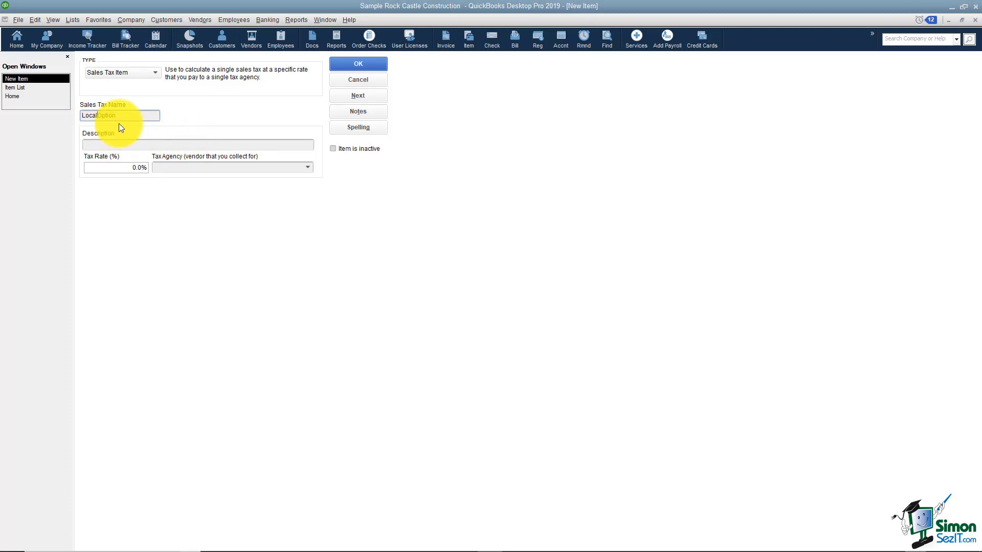
pyautogui.click(115, 144)
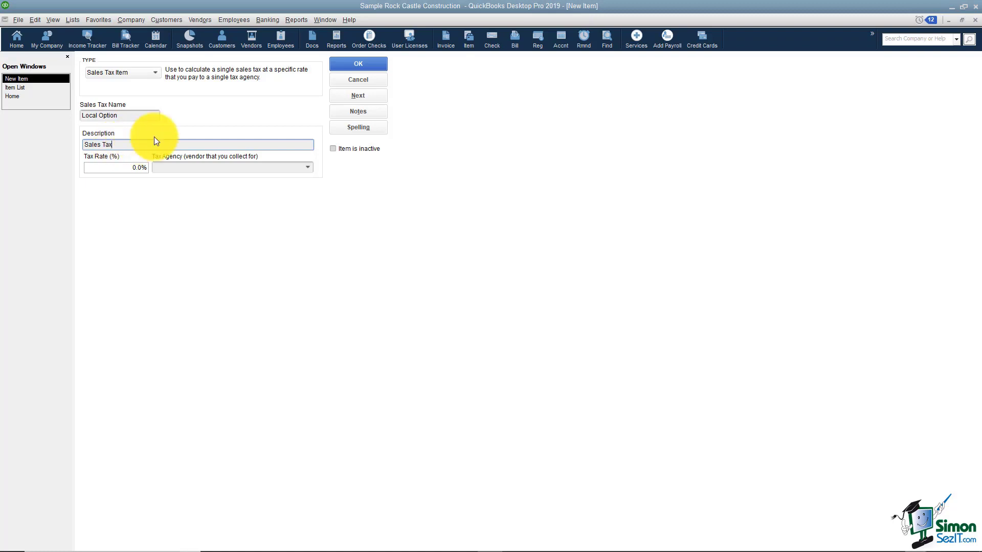
# Give Local Option a 1% rate with Department of Revenue as agency, and save it, continuing to a further item
pyautogui.press('Tab')
pyautogui.write('1')
pyautogui.press('Tab')
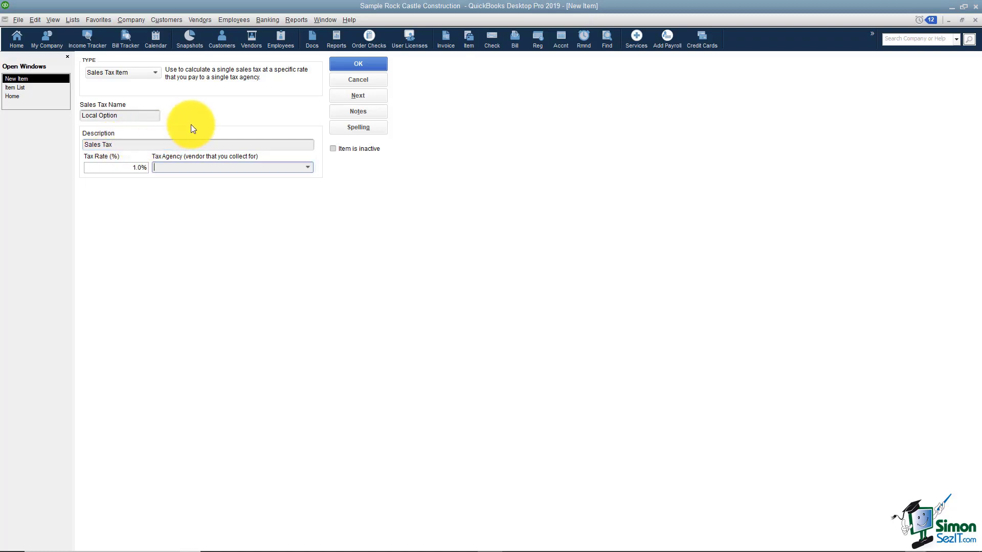
pyautogui.write('Department of Revenue')
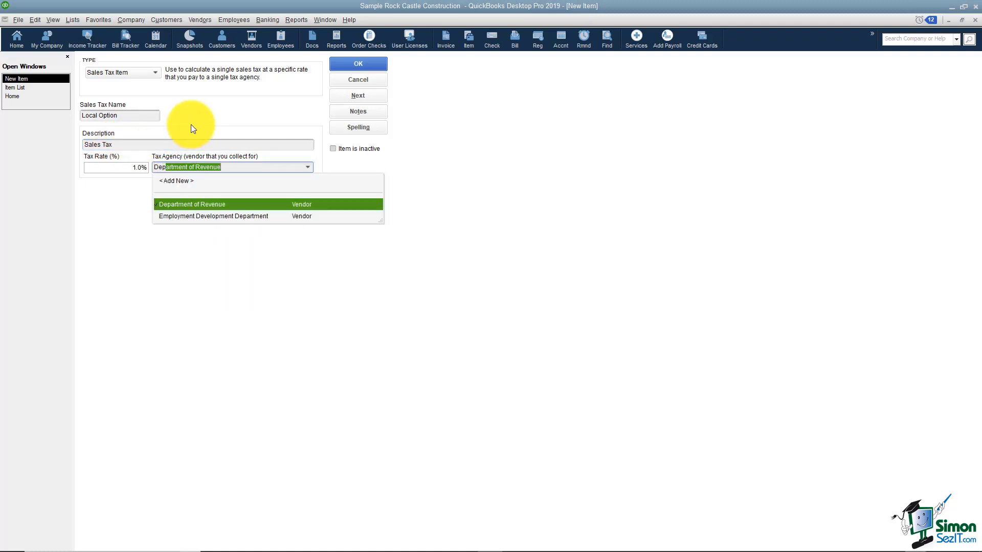
pyautogui.click(349, 96)
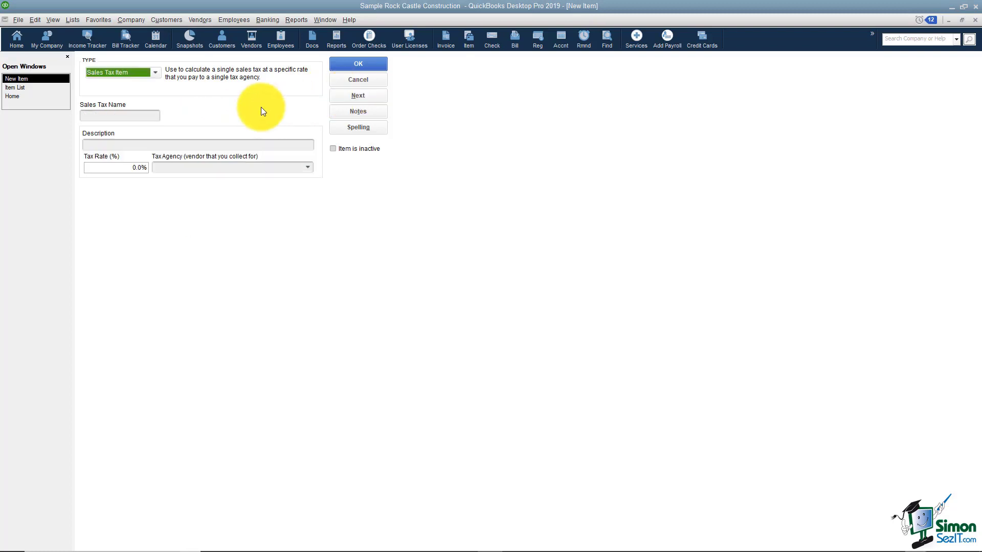
# Name the new sales tax item Capaital Education, keeping the description Sales Tax
pyautogui.click(149, 115)
pyautogui.write('Capaitla')
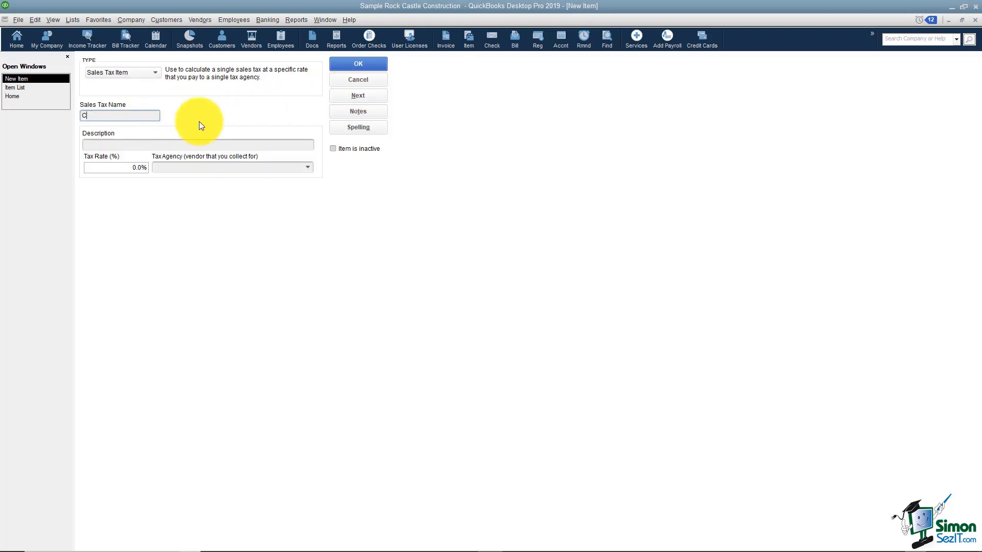
pyautogui.press('BackSpace')
pyautogui.press('BackSpace')
pyautogui.press('BackSpace')
pyautogui.write('al Education')
pyautogui.press('Tab')
pyautogui.press('Tab')
# Set the tax rate to 1% and the tax agency to Department of Revenue, and save the Capaital Education item
pyautogui.write('1')
pyautogui.press('Tab')
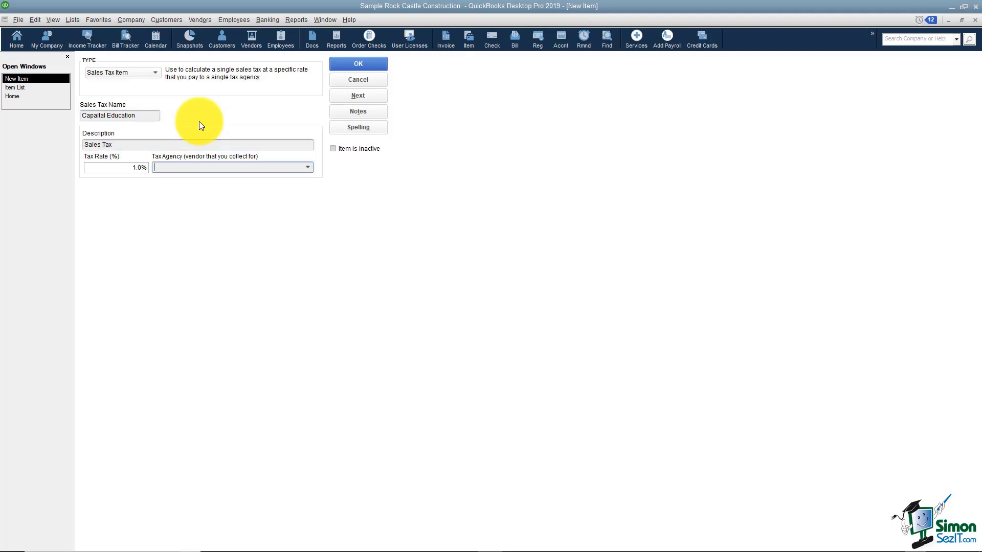
pyautogui.write('Department of Revenue')
pyautogui.press('Tab')
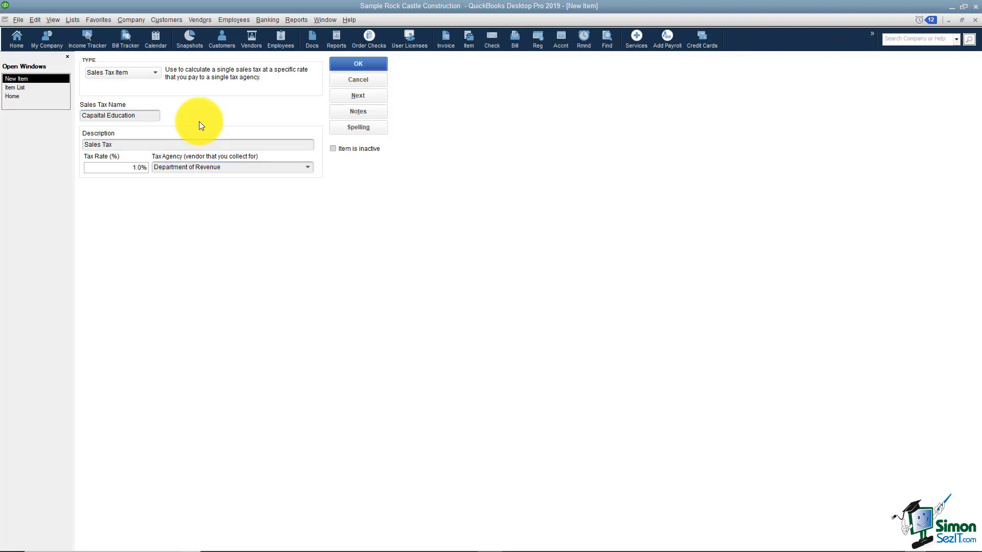
pyautogui.click(339, 61)
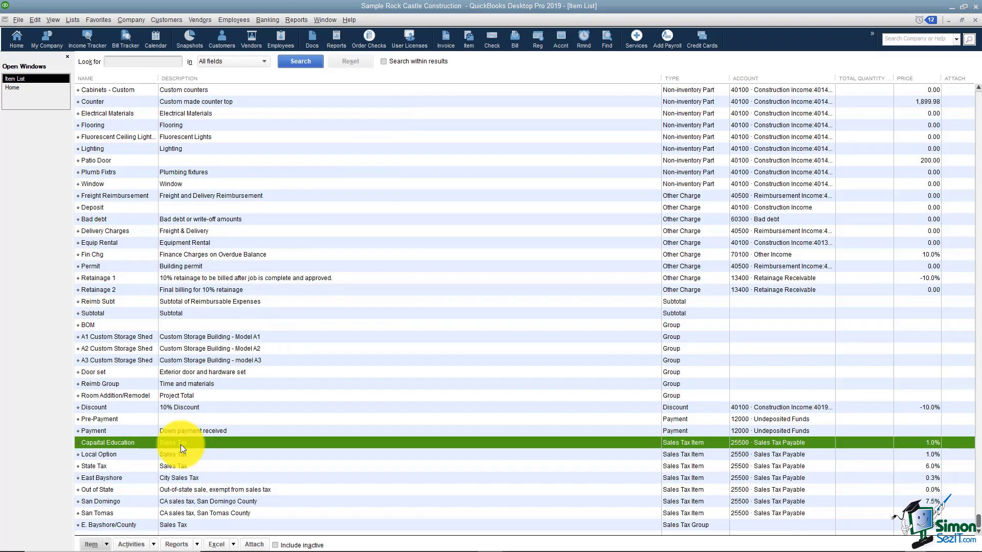
# Correct the name of the Capaital Education sales tax item to Capital Education and save the item
pyautogui.click(183, 465)
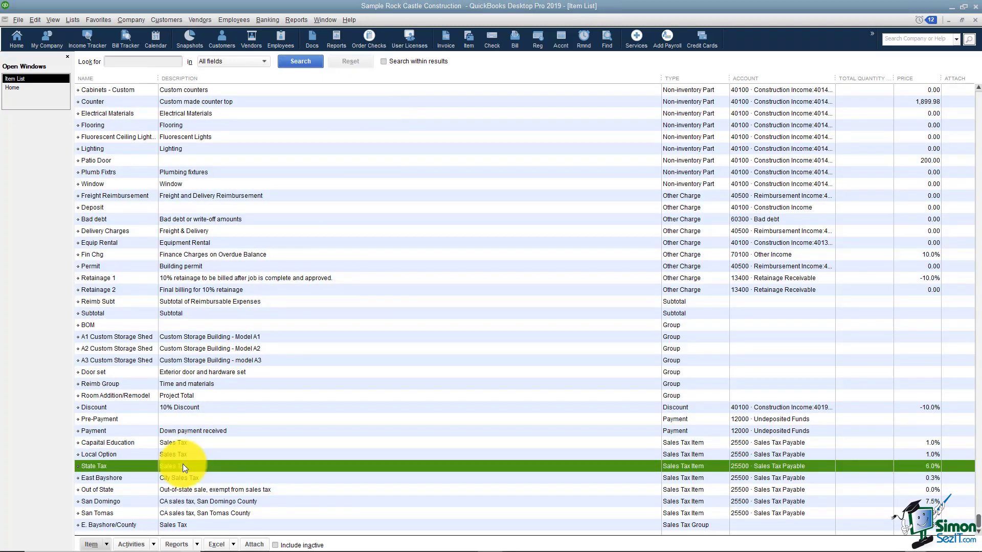
pyautogui.click(180, 455)
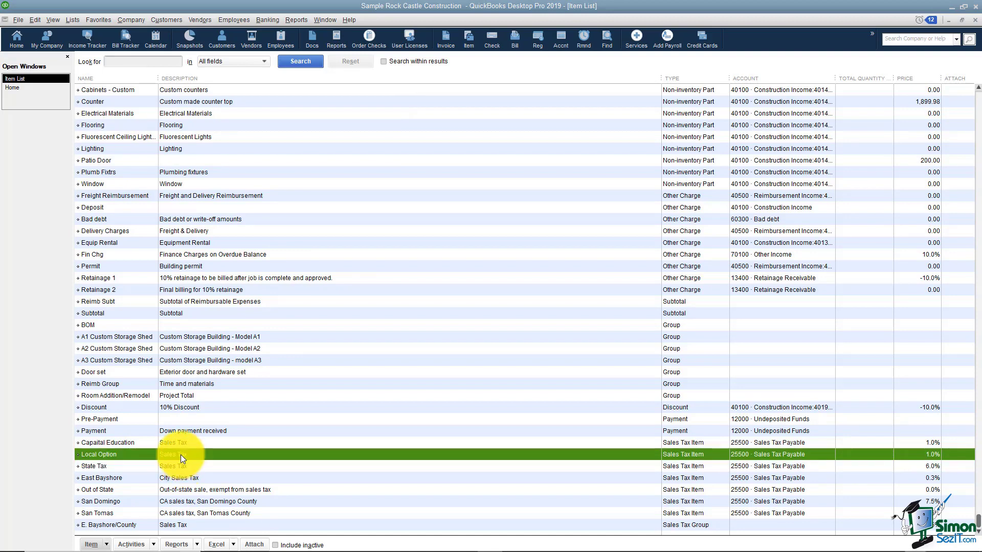
pyautogui.click(183, 443)
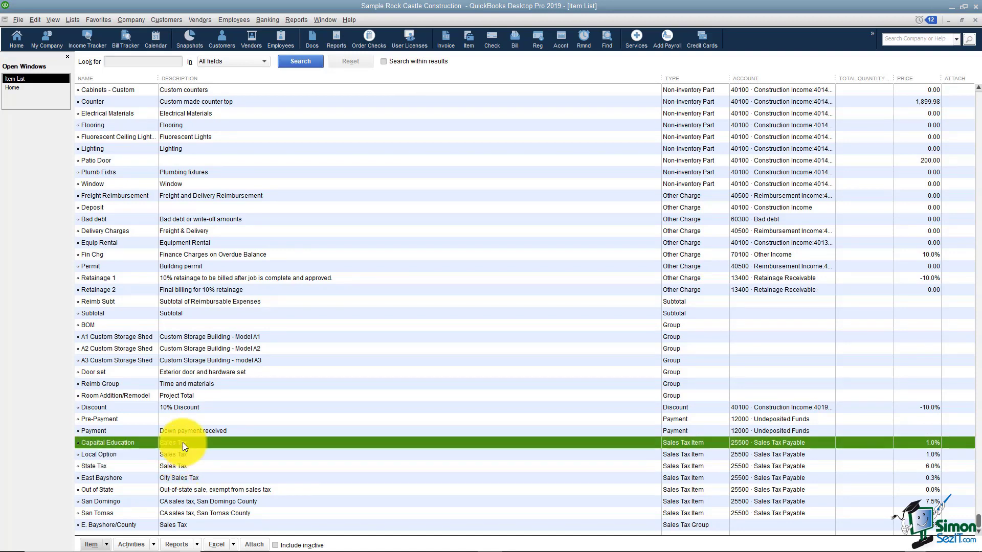
pyautogui.rightClick(136, 444)
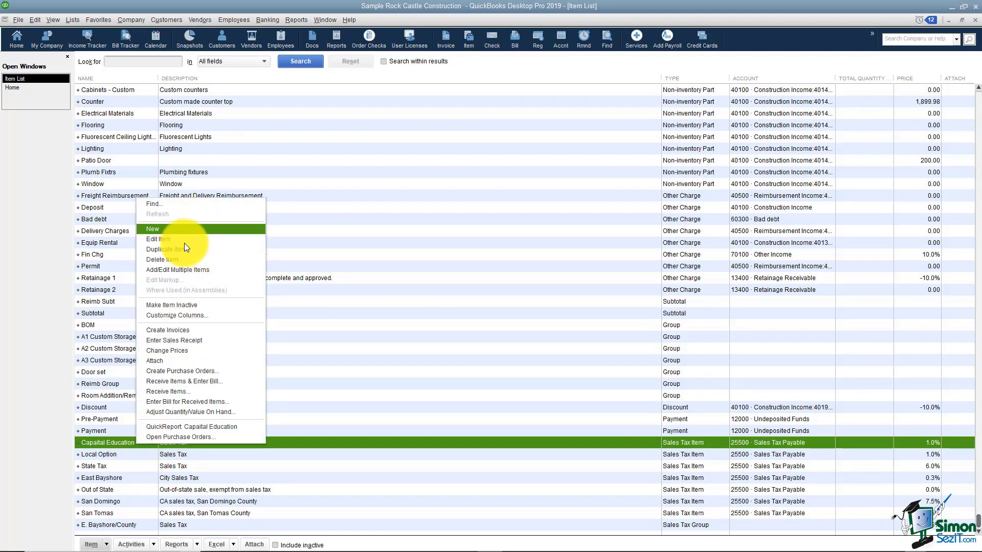
pyautogui.click(180, 240)
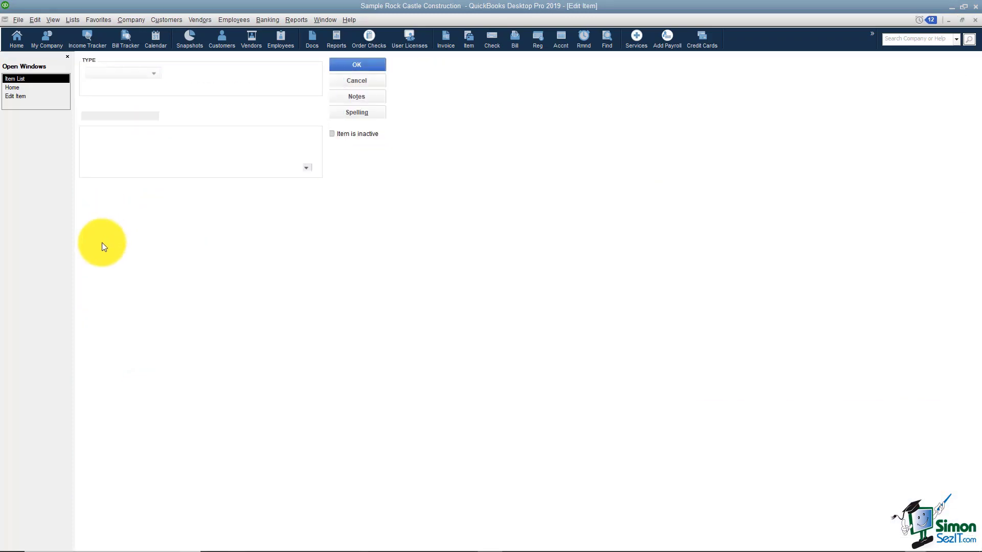
pyautogui.click(97, 115)
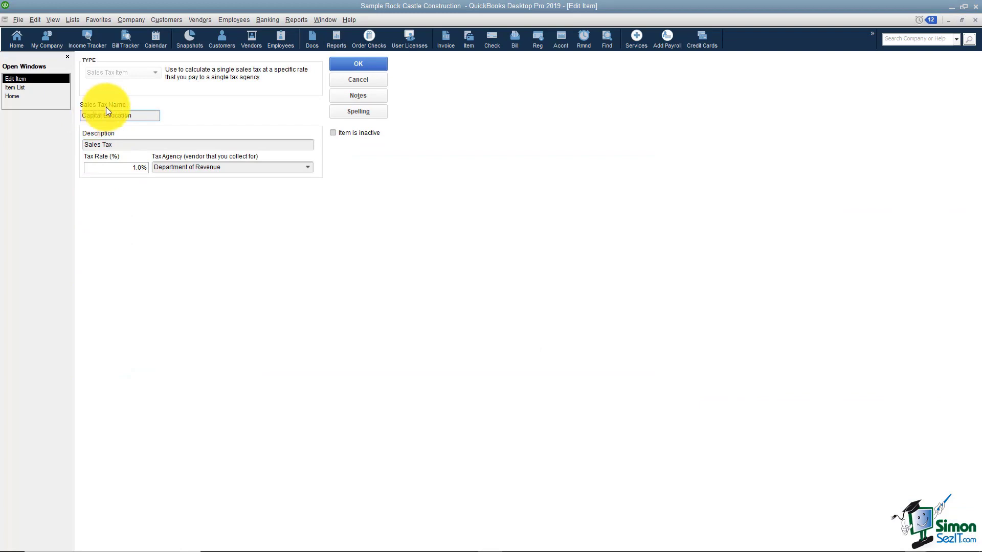
pyautogui.click(344, 63)
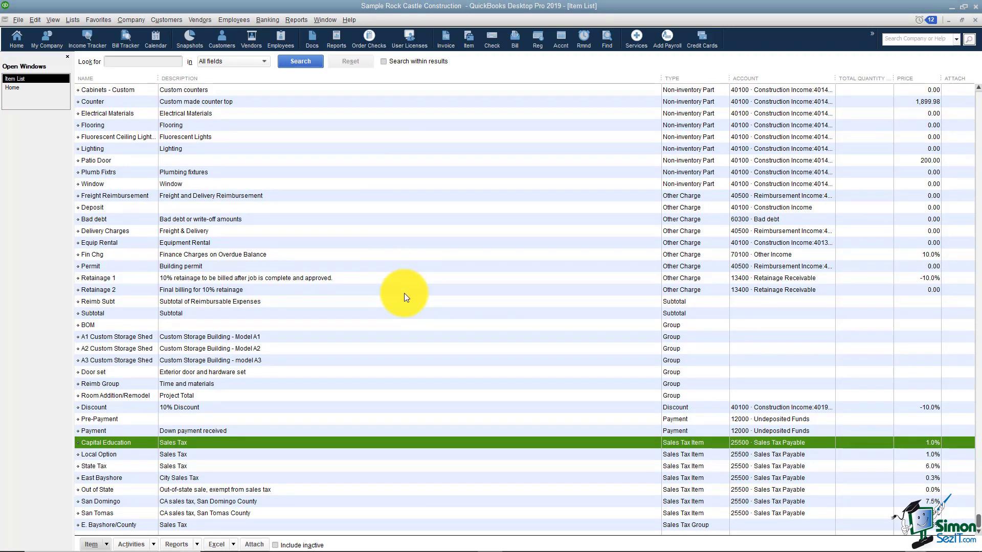
# Create a new Sales Tax Group item named Sales Tax, keeping the description Sales Tax
pyautogui.rightClick(391, 384)
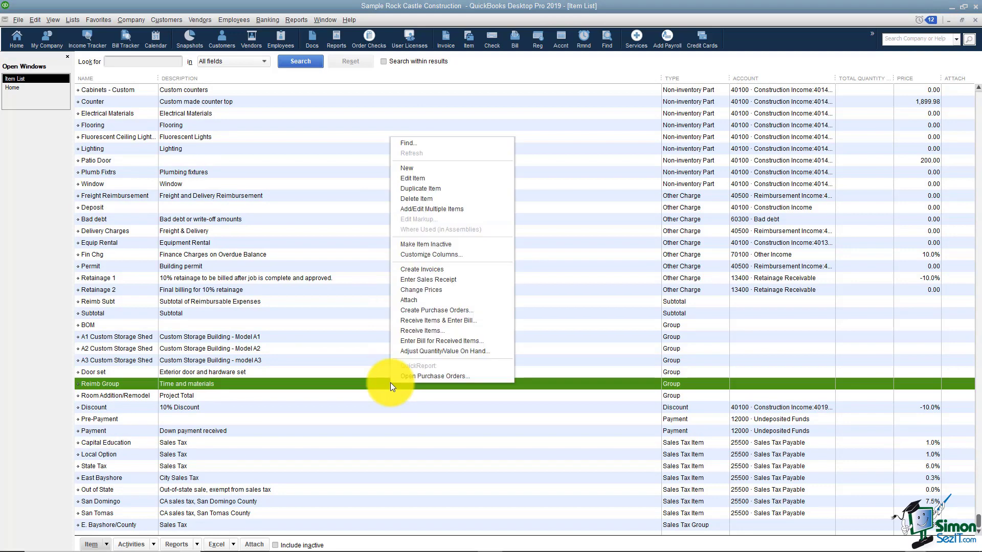
pyautogui.click(418, 170)
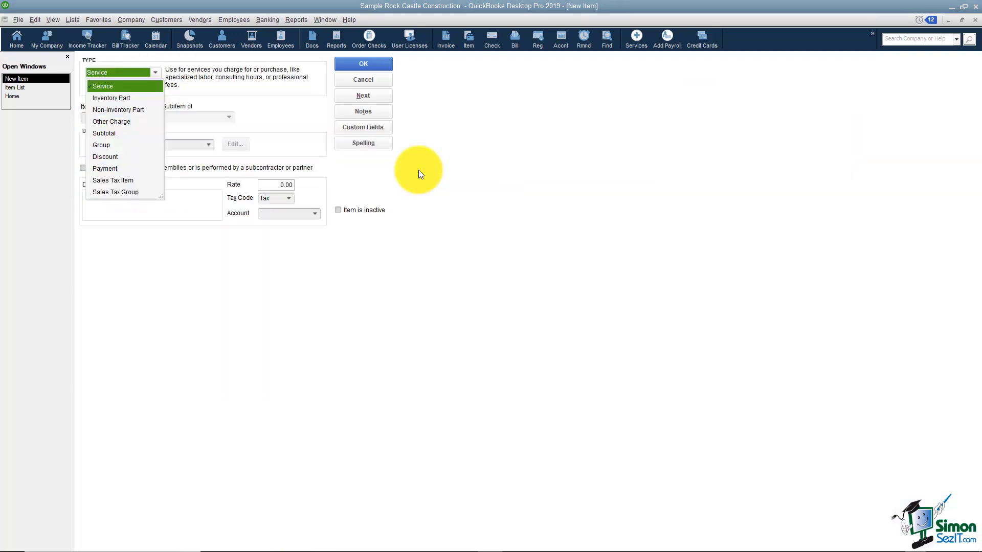
pyautogui.click(133, 192)
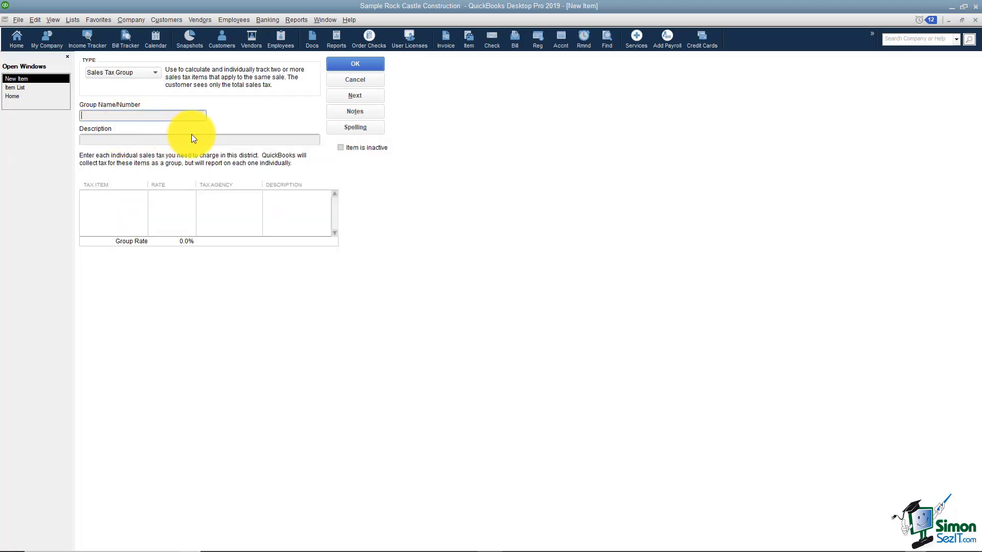
pyautogui.write('Sales TAx')
pyautogui.press('BackSpace')
pyautogui.press('BackSpace')
pyautogui.write('ax')
pyautogui.press('Tab')
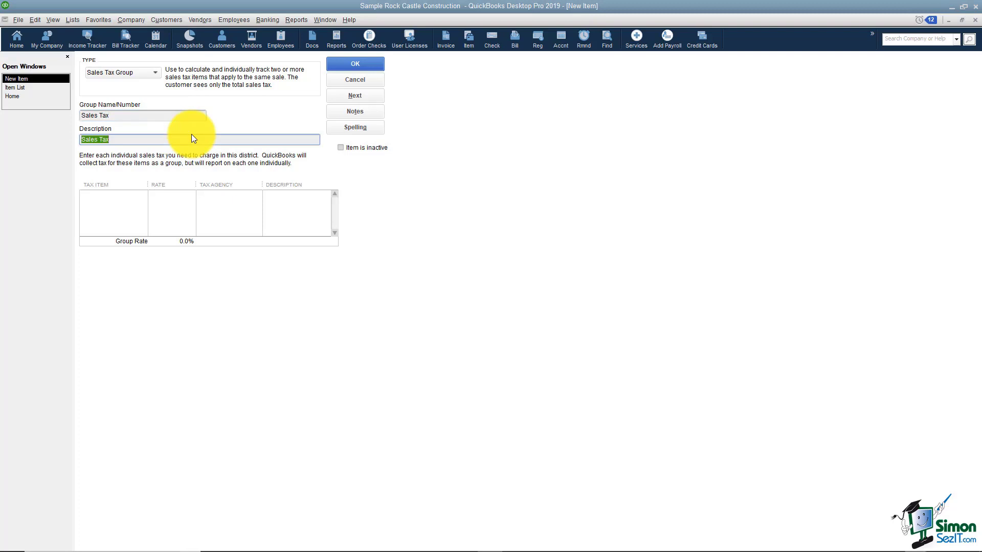
# Add Capital Education, Local Option and State Tax as the group's tax items and save the Sales Tax group
pyautogui.click(134, 196)
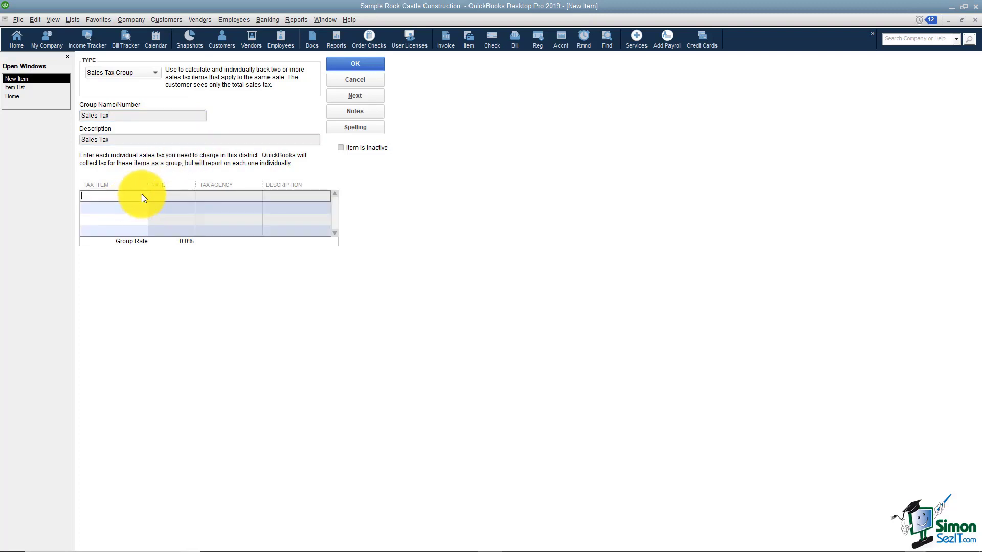
pyautogui.click(143, 198)
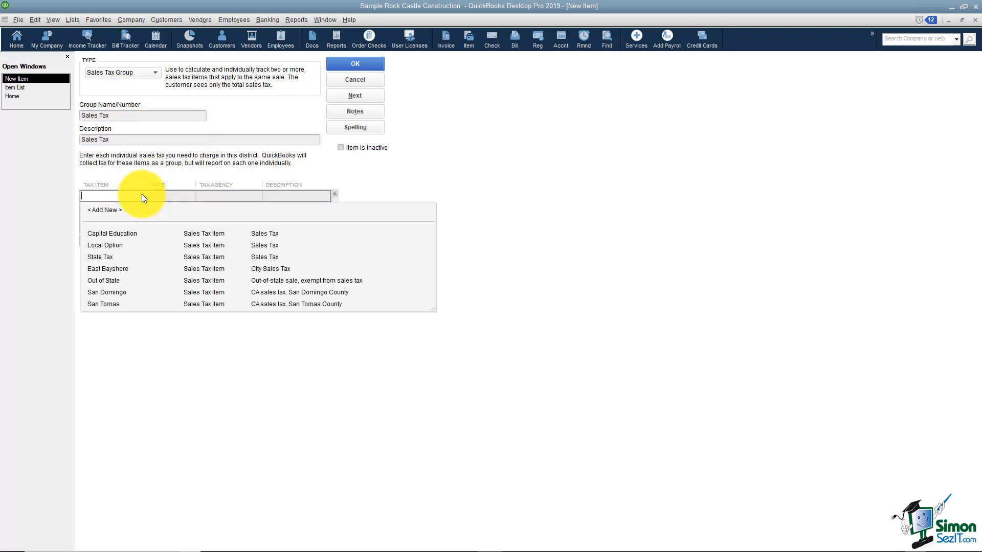
pyautogui.click(128, 234)
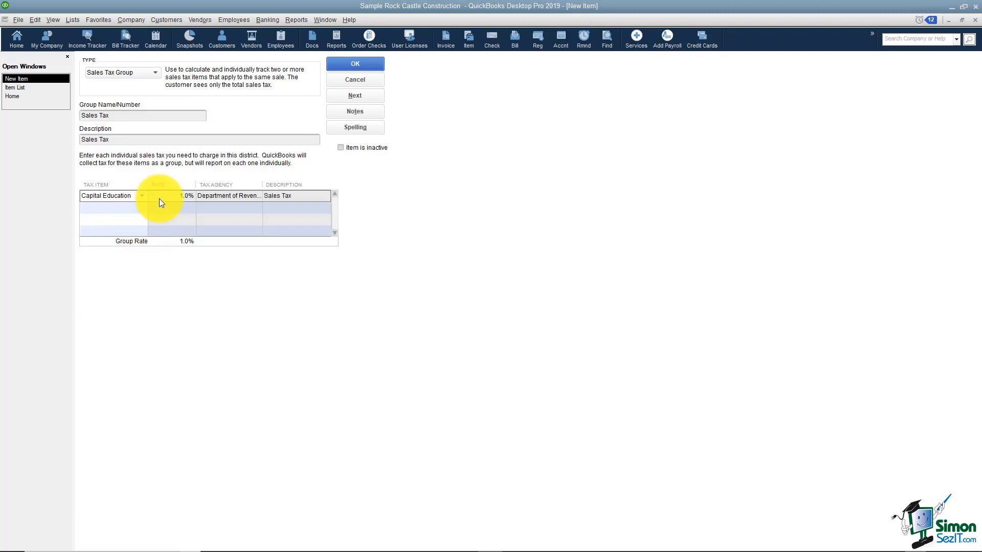
pyautogui.click(141, 207)
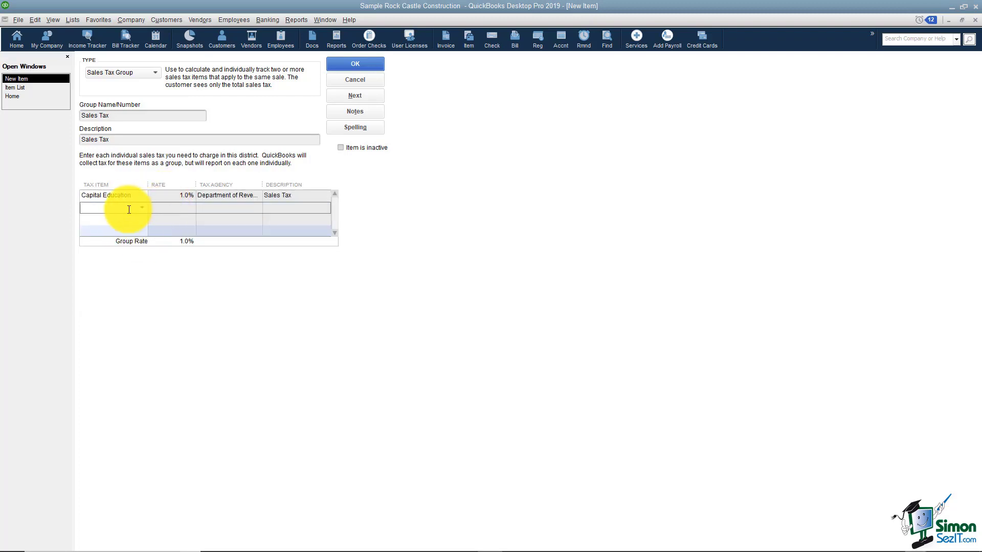
pyautogui.click(142, 207)
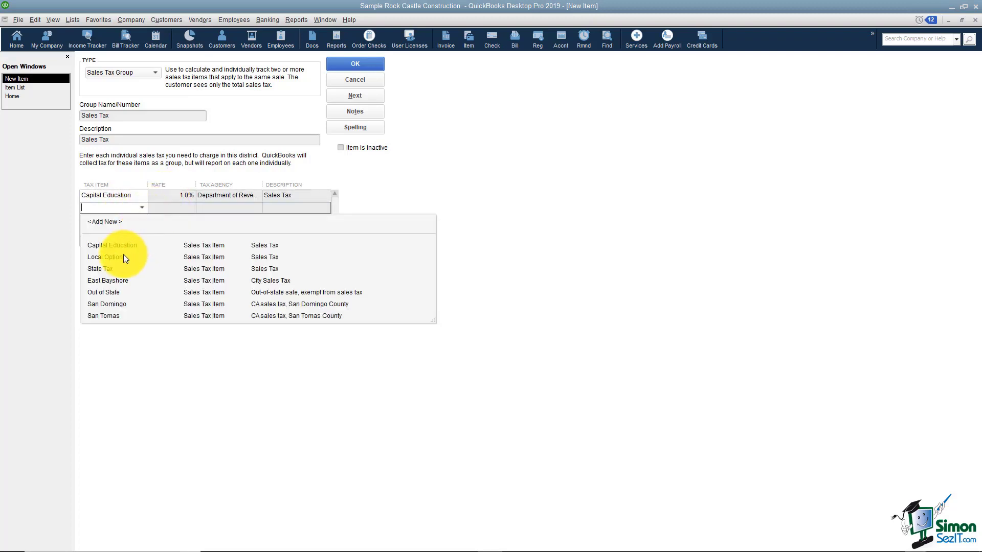
pyautogui.click(122, 257)
pyautogui.click(142, 220)
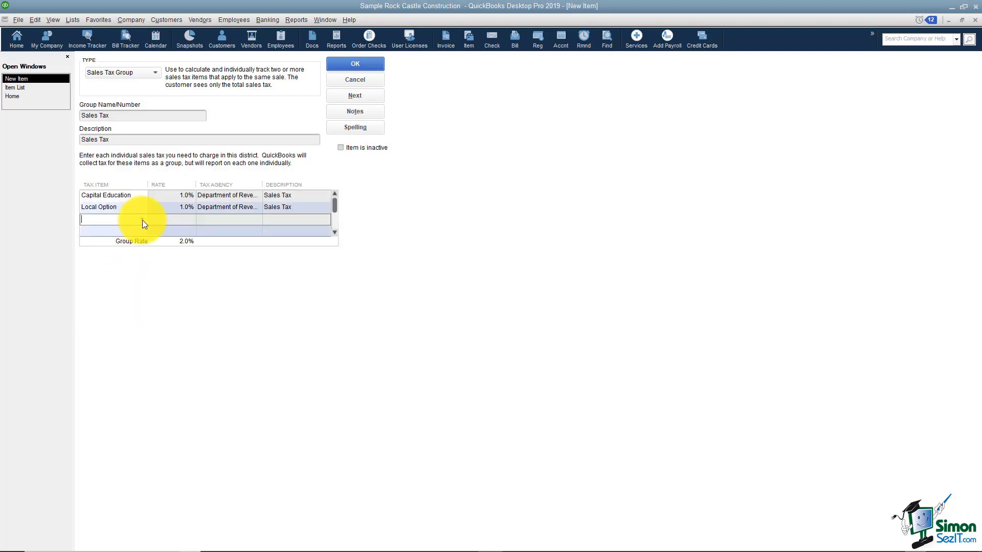
pyautogui.click(142, 220)
pyautogui.click(109, 280)
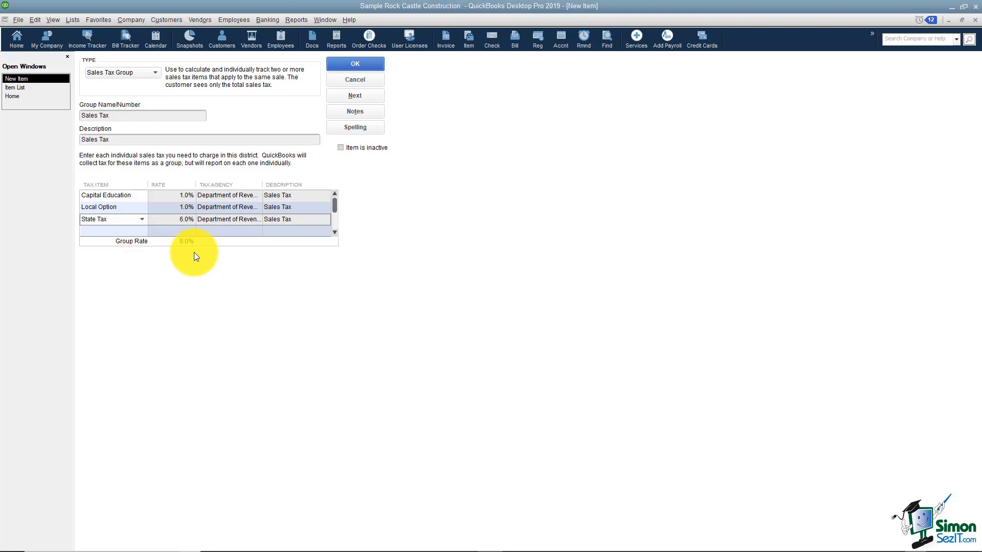
pyautogui.click(333, 63)
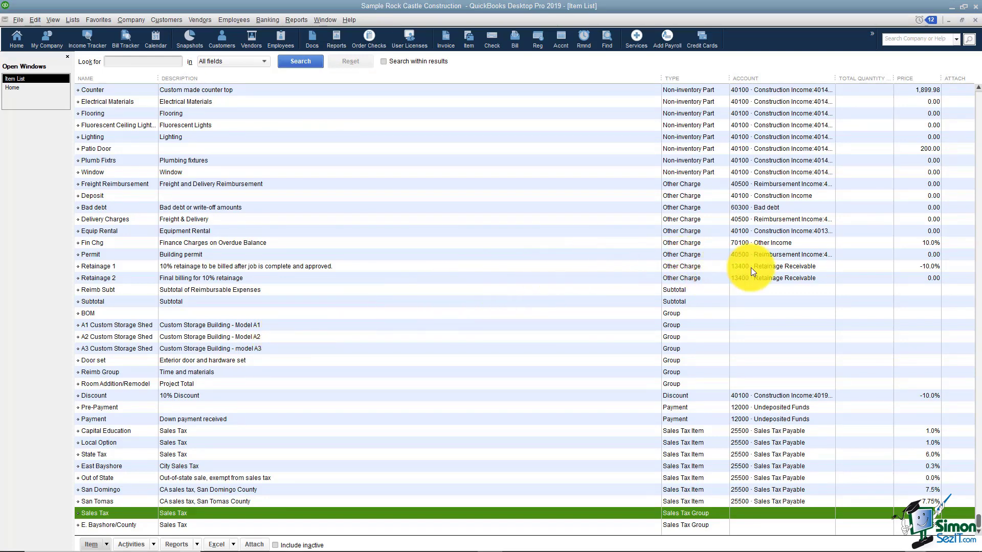
# Check the tax code options of the Labor service item, closing it without saving changes
pyautogui.moveTo(978, 519); pyautogui.dragTo(959, 95)
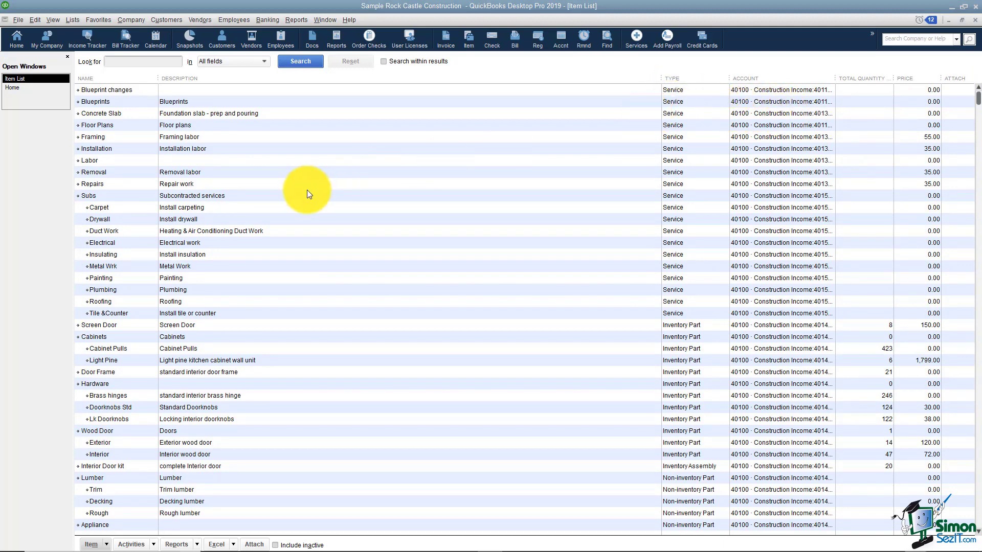
pyautogui.rightClick(128, 161)
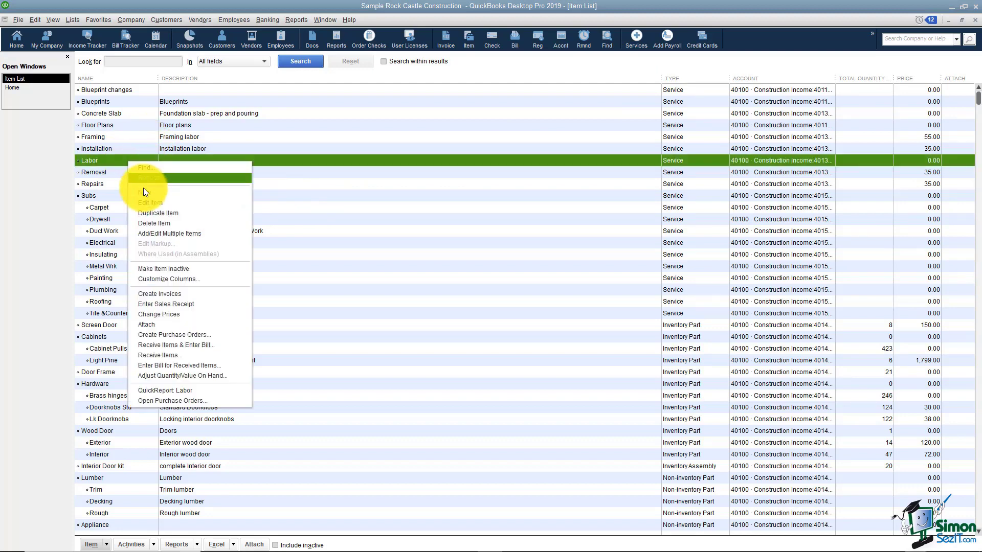
pyautogui.click(147, 202)
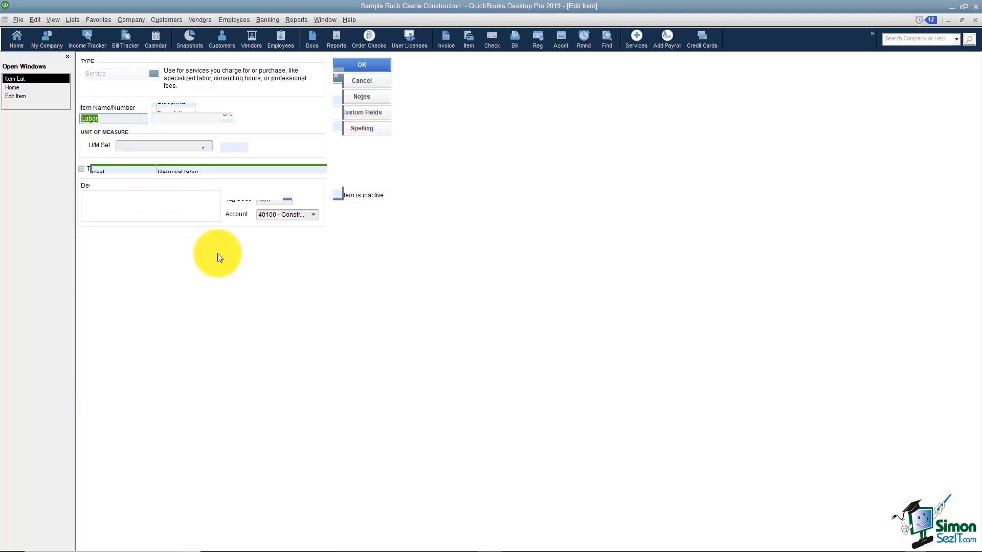
pyautogui.click(273, 198)
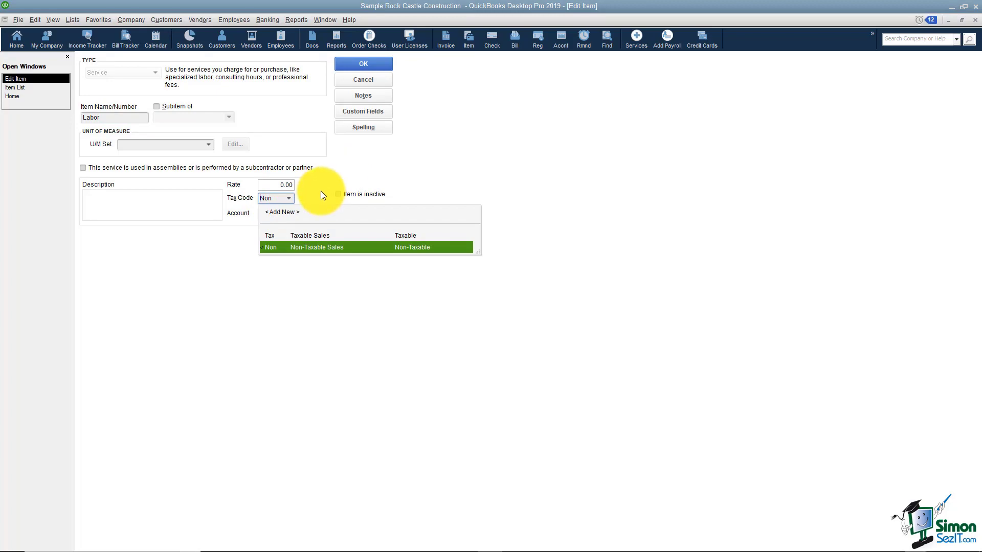
pyautogui.click(359, 81)
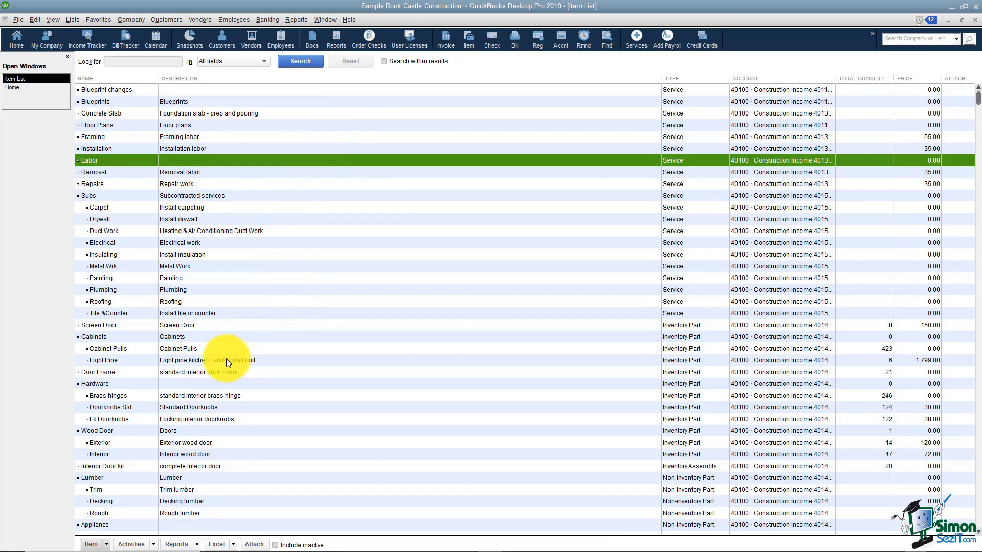
# Assign the tax code Tax (Taxable Sales) to the Door Frame inventory part and save the item
pyautogui.click(198, 372)
pyautogui.rightClick(199, 373)
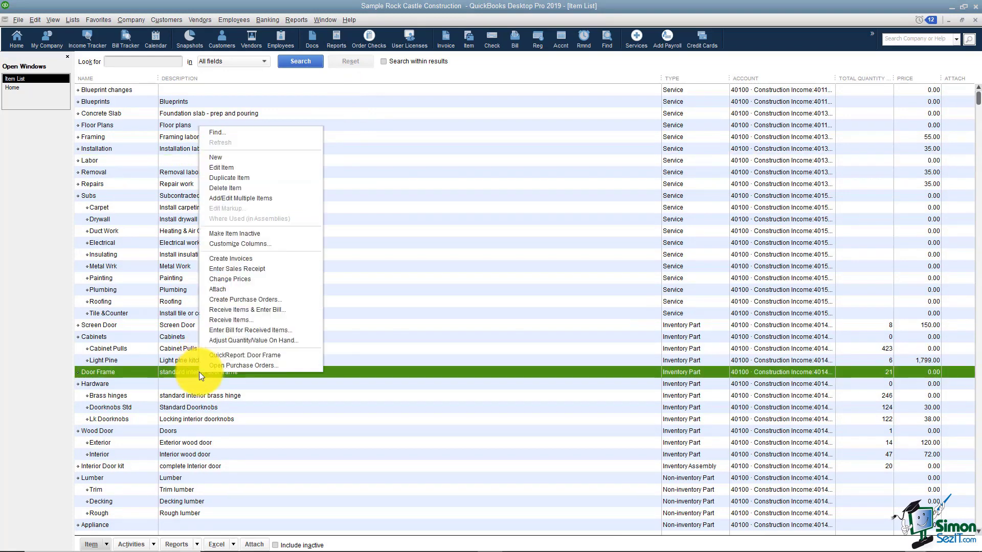
pyautogui.click(242, 169)
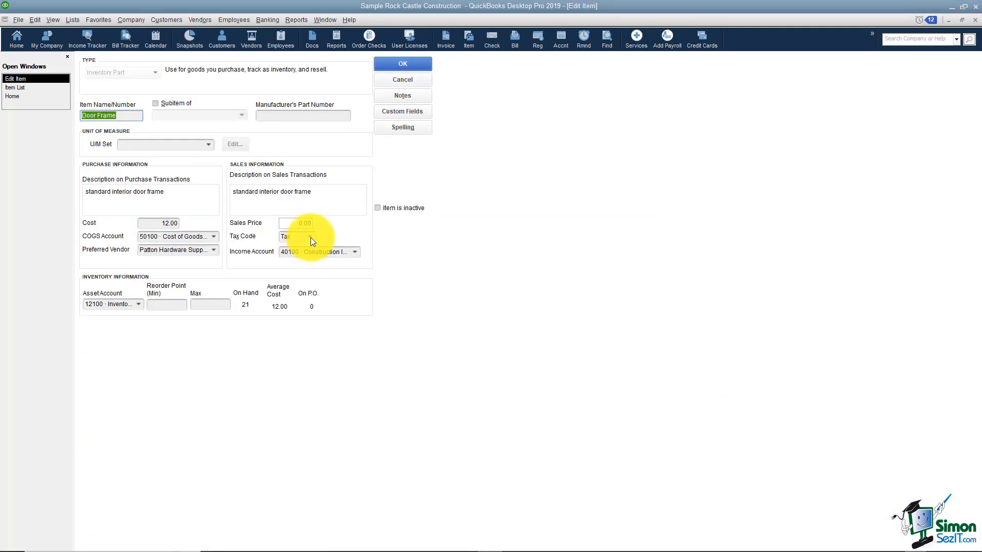
pyautogui.click(311, 237)
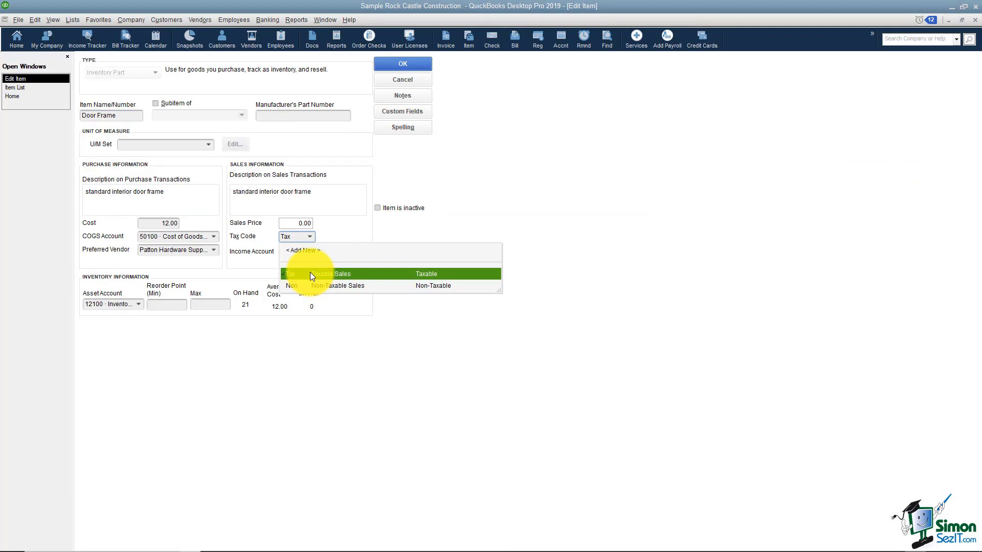
pyautogui.click(311, 275)
pyautogui.click(392, 67)
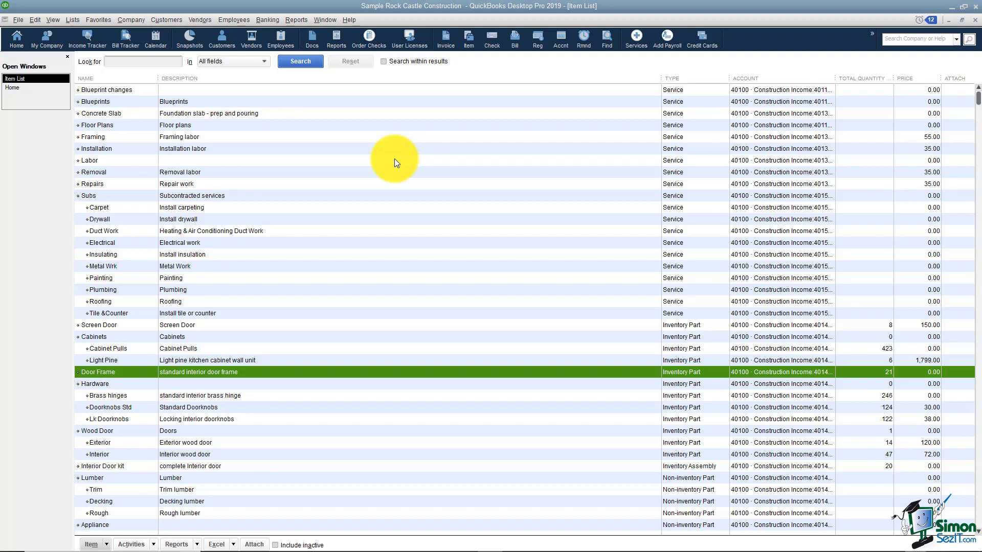
# In the Smith & Smith Company customer record's sales tax settings, keep the tax code Tax and choose the Sales Tax group as tax item
pyautogui.click(28, 88)
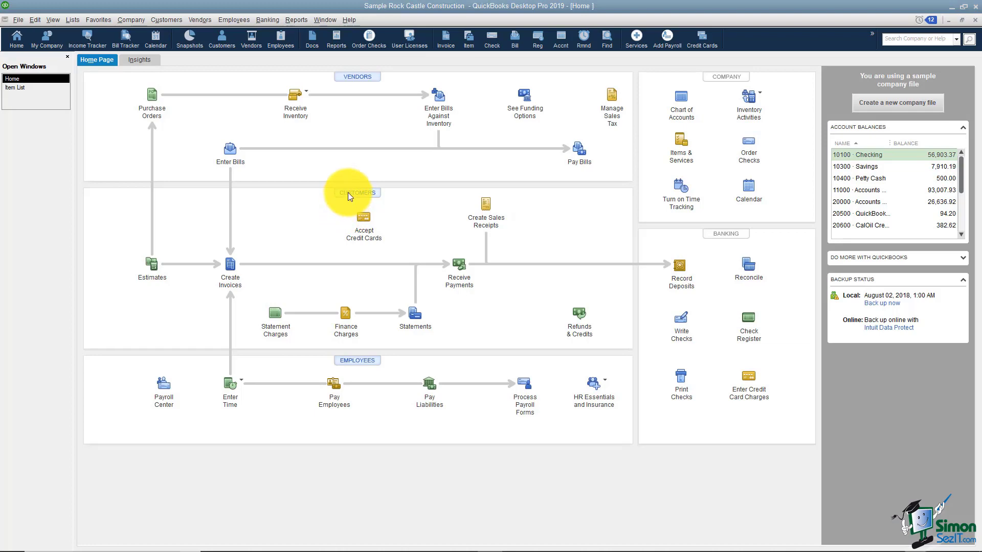
pyautogui.click(356, 194)
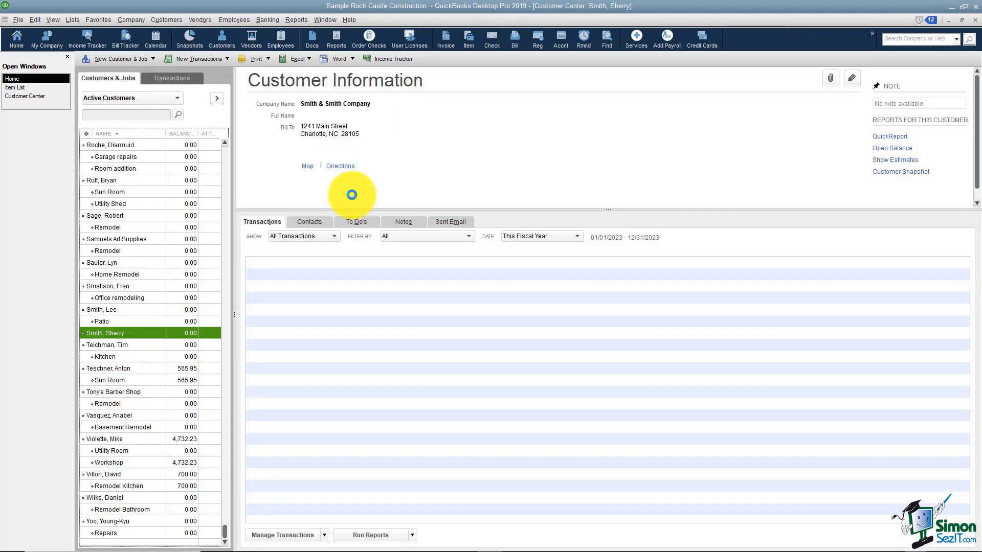
pyautogui.doubleClick(123, 333)
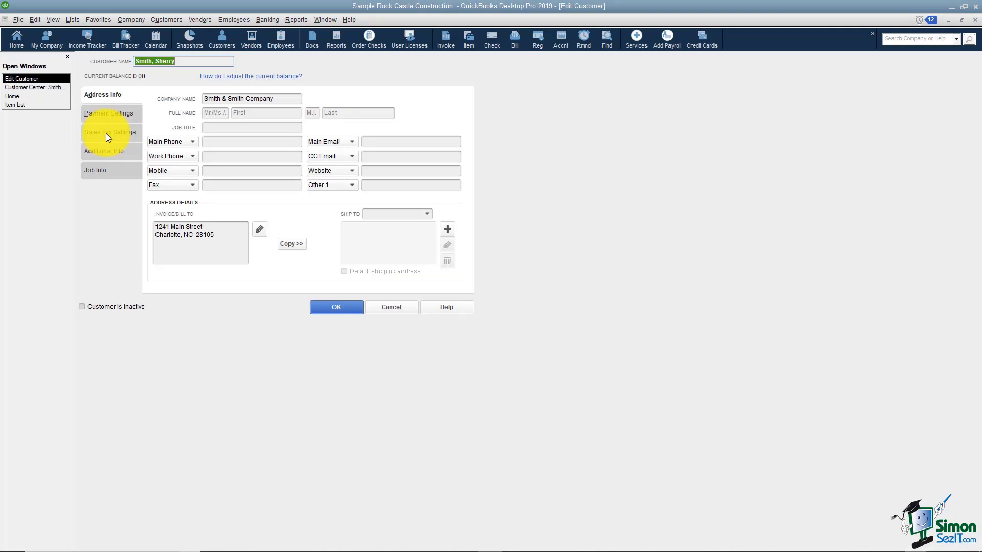
pyautogui.click(106, 133)
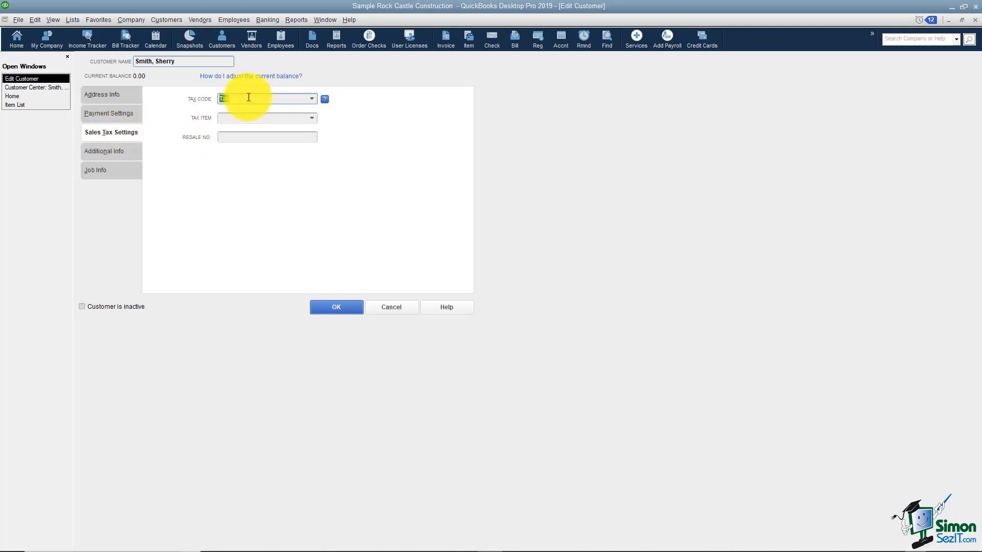
pyautogui.click(312, 99)
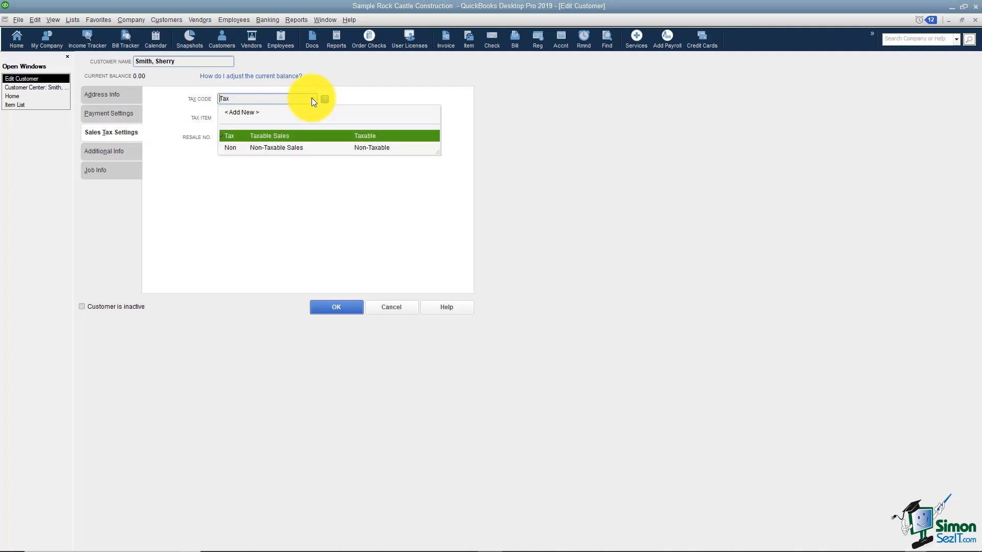
pyautogui.click(311, 99)
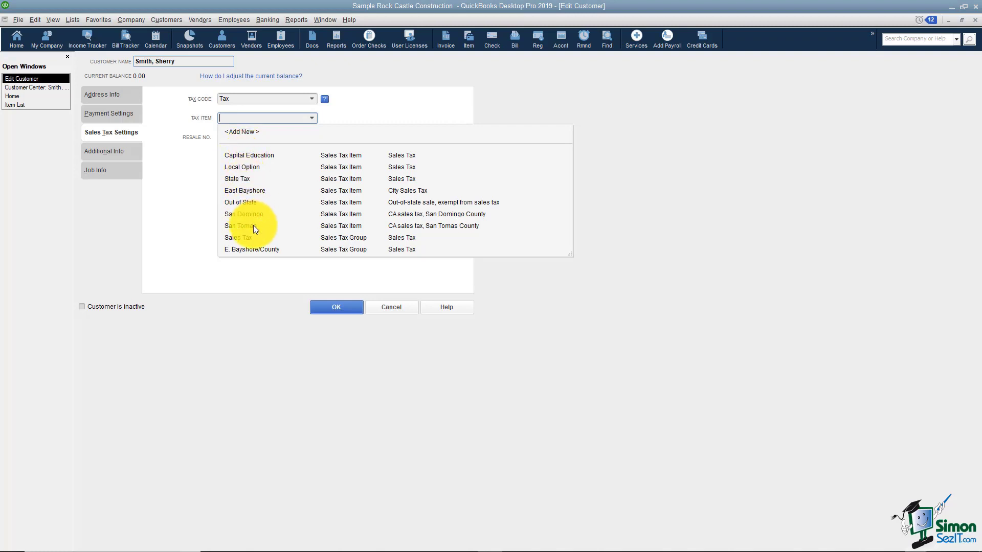
pyautogui.click(251, 238)
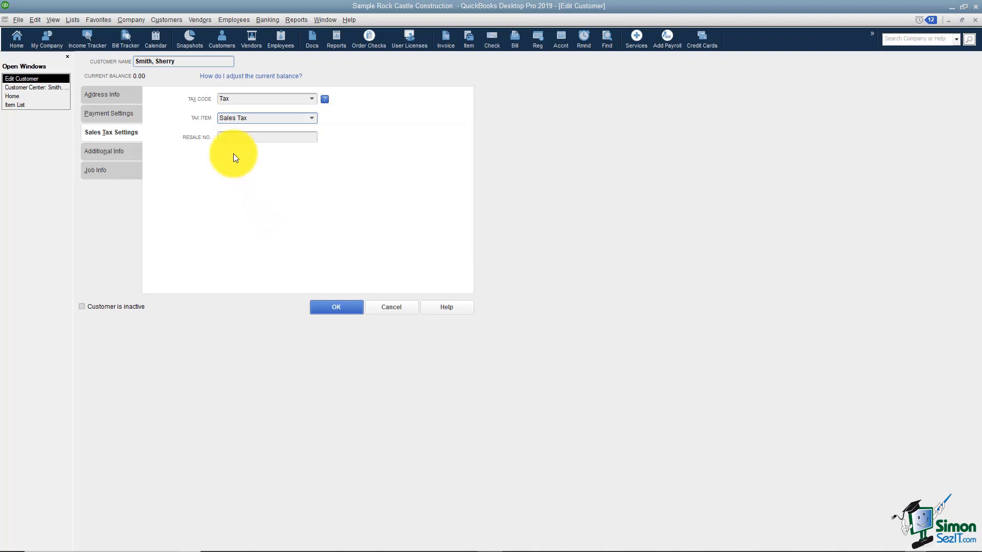
# Save the Smith & Smith Company customer record with no resale number, and close the Customer Center and Item List
pyautogui.click(232, 139)
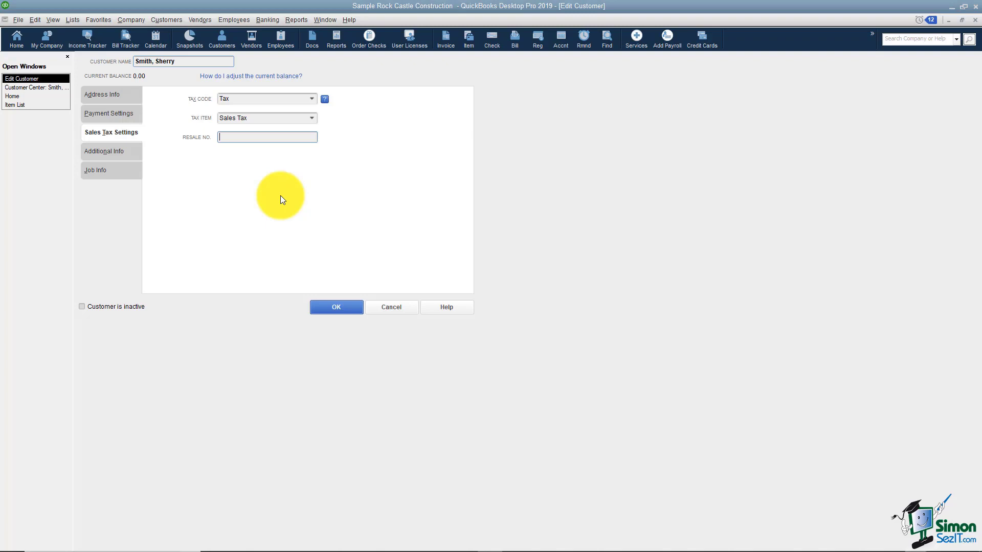
pyautogui.click(340, 309)
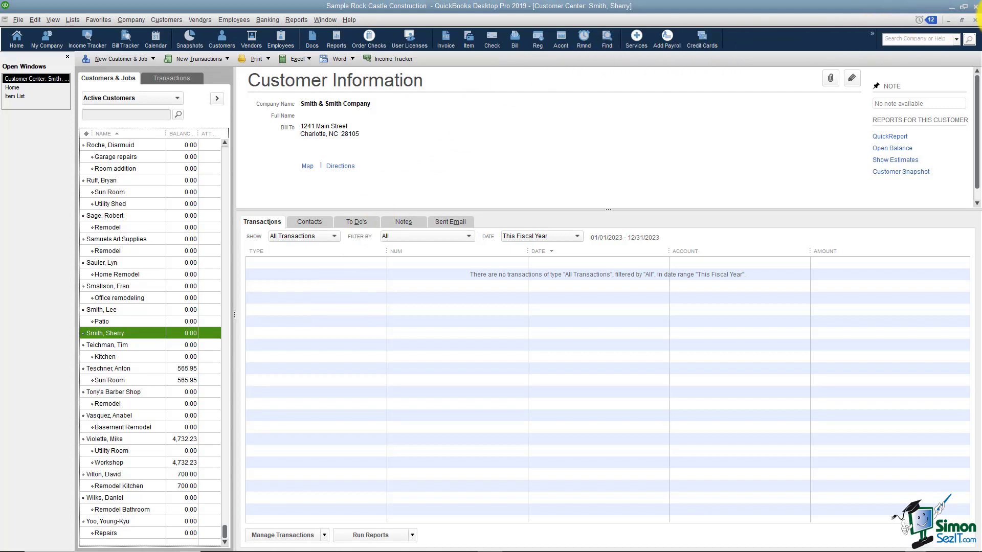
pyautogui.click(975, 20)
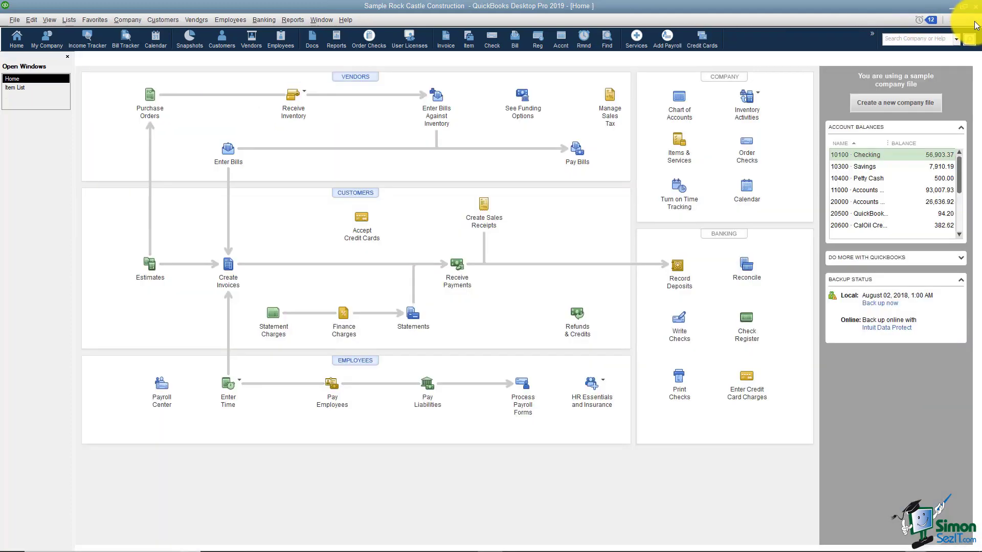
pyautogui.click(975, 22)
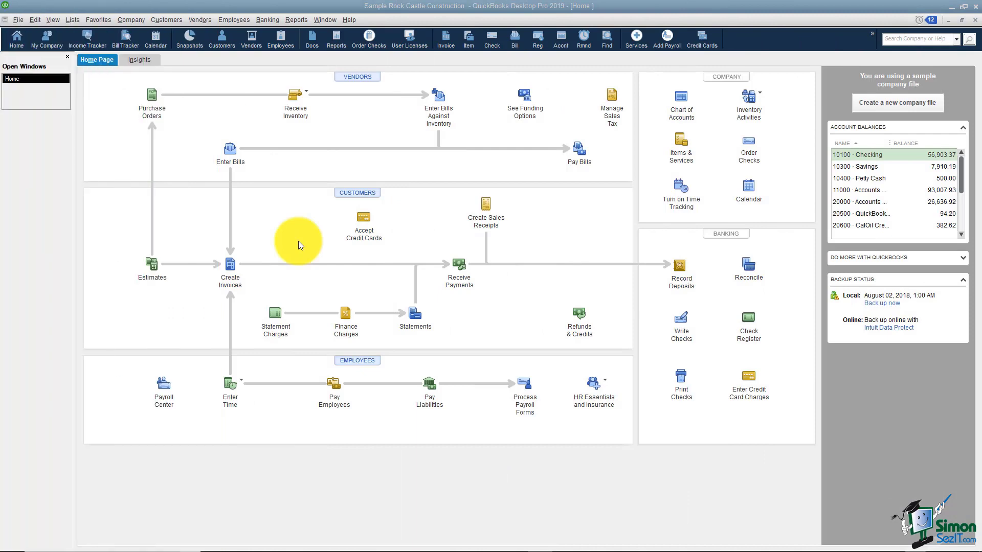
# In the Allen Enterprises customer record's sales tax settings, choose the Sales Tax group as tax item and save the record
pyautogui.click(348, 195)
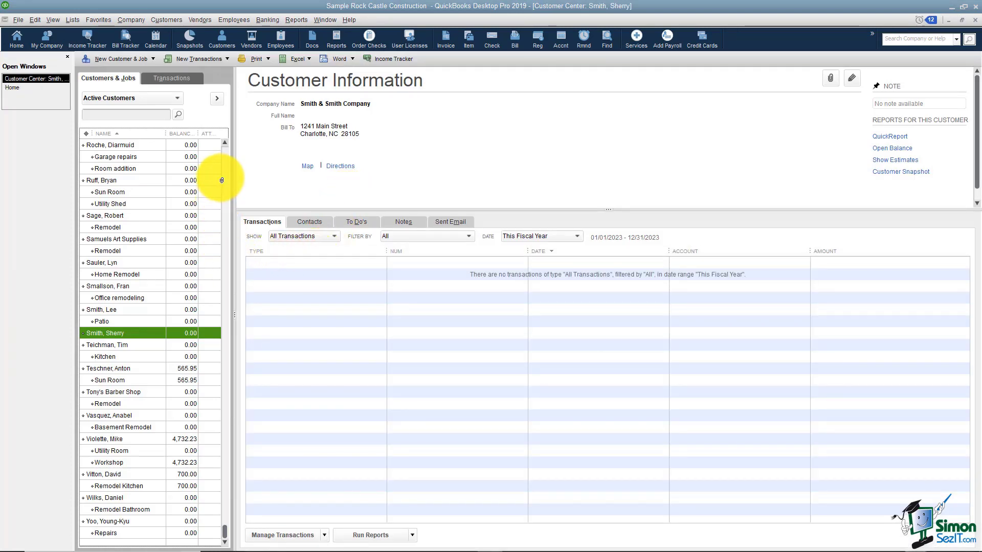
pyautogui.moveTo(222, 529); pyautogui.dragTo(230, 138)
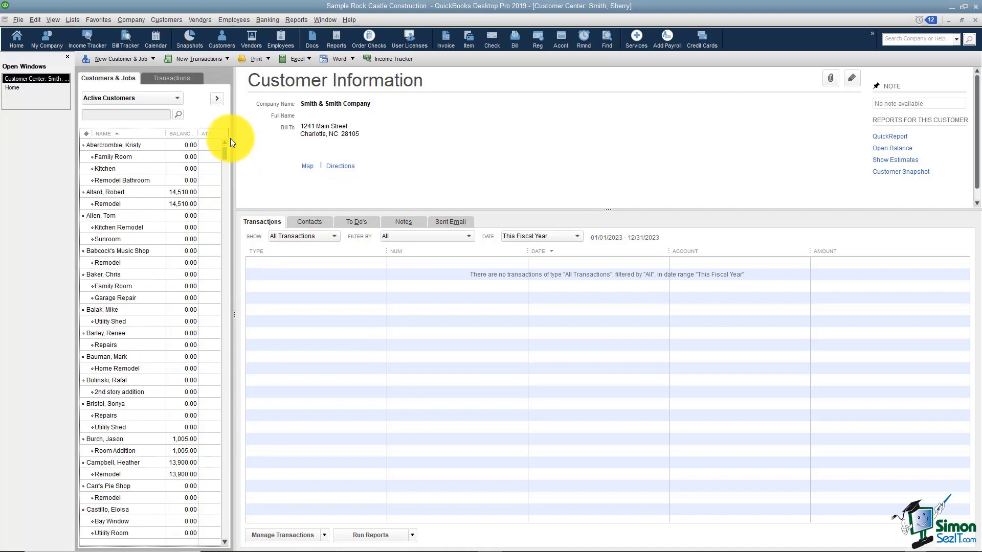
pyautogui.click(106, 215)
pyautogui.rightClick(108, 215)
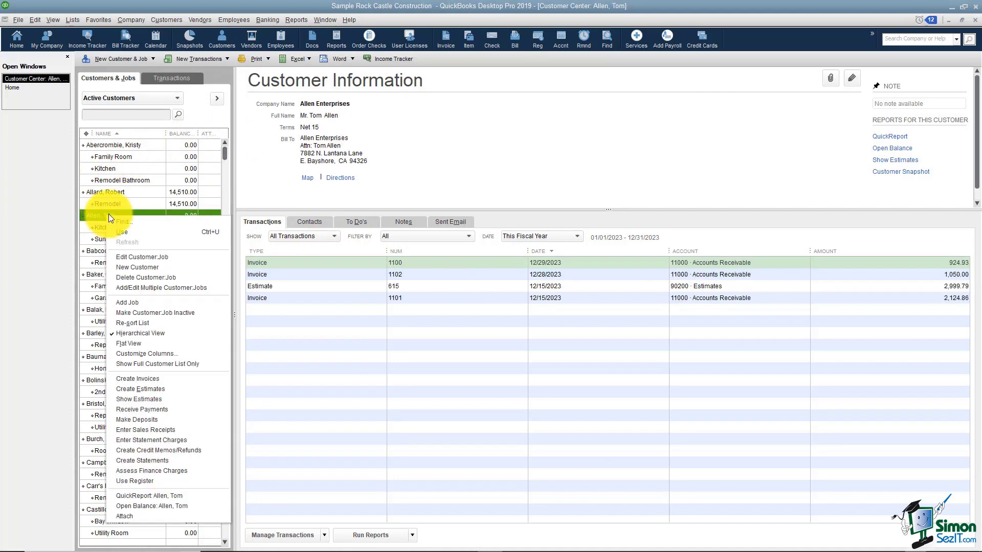
pyautogui.click(134, 257)
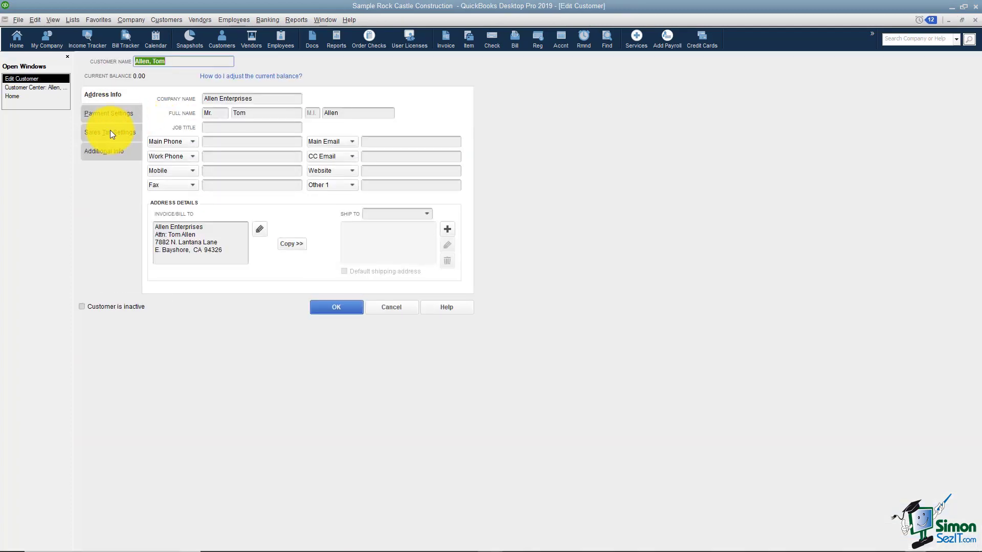
pyautogui.click(111, 133)
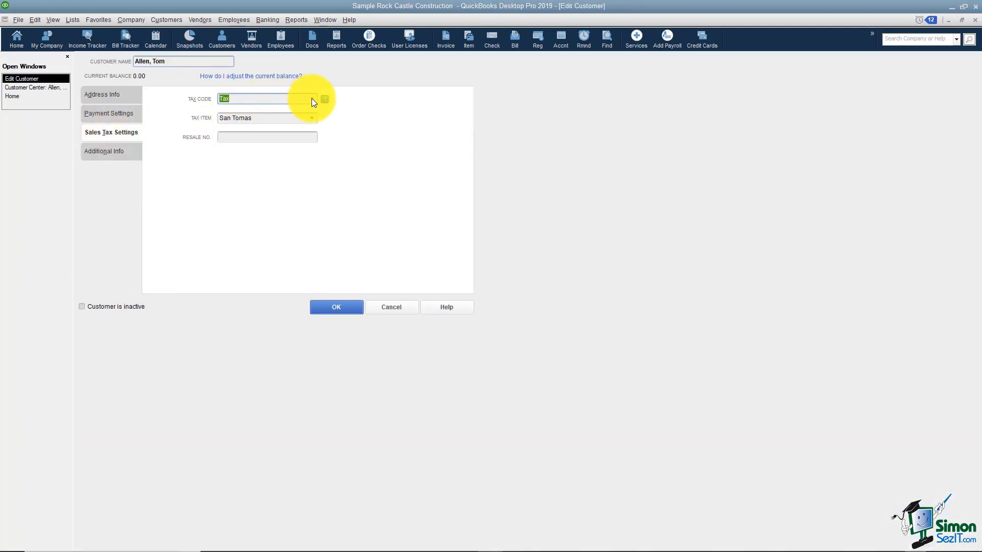
pyautogui.click(312, 118)
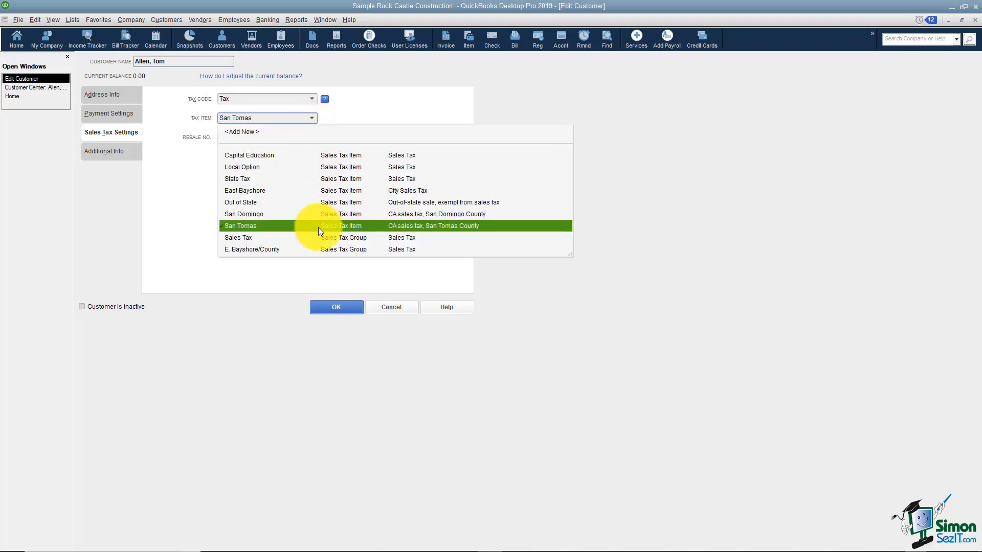
pyautogui.click(240, 238)
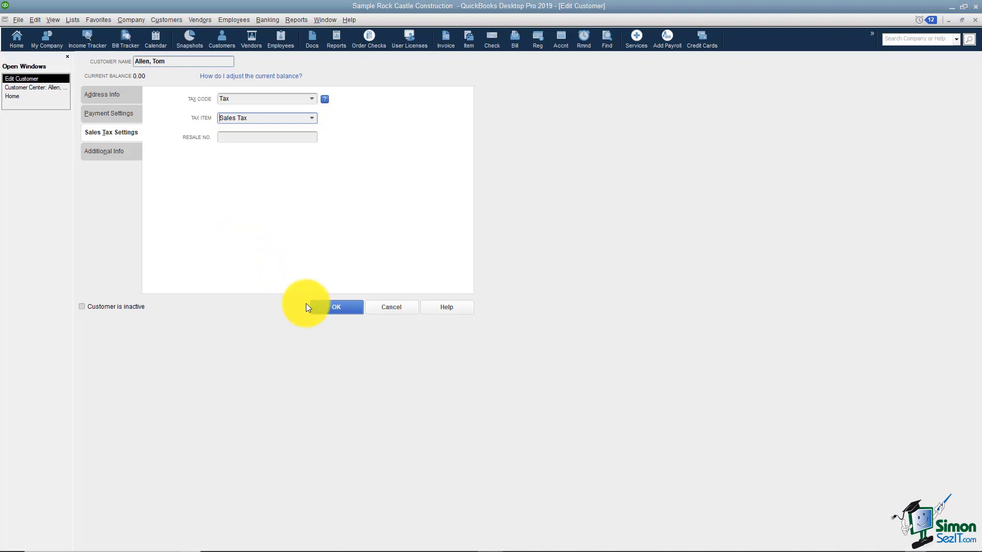
pyautogui.click(330, 307)
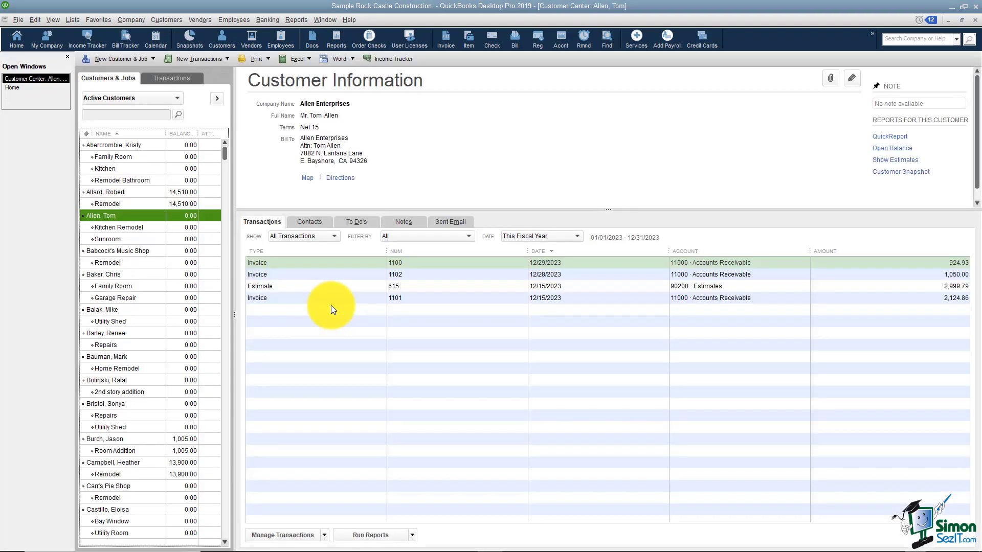
# Start an invoice for Allen Enterprises' Sunroom job and check the available tax items, keeping Sales Tax selected
pyautogui.click(41, 89)
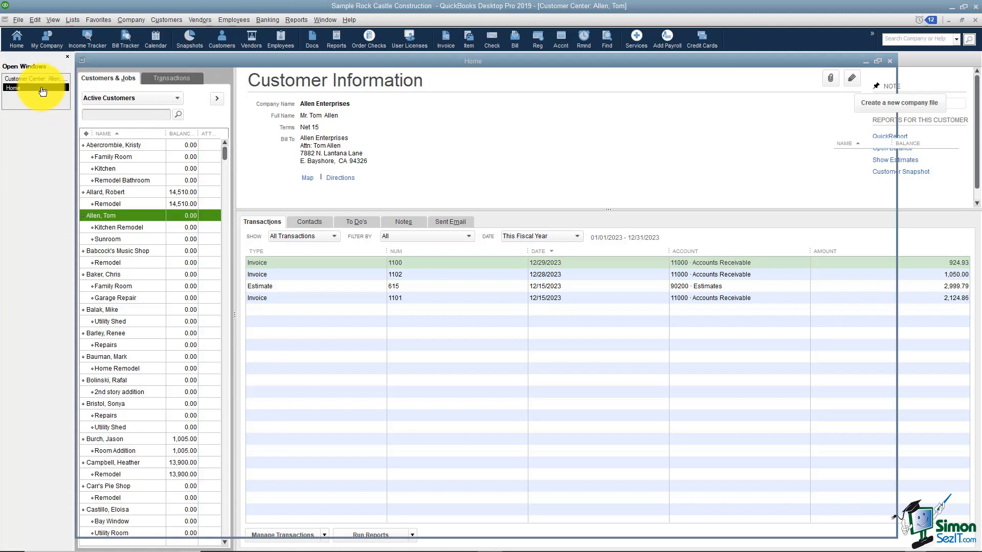
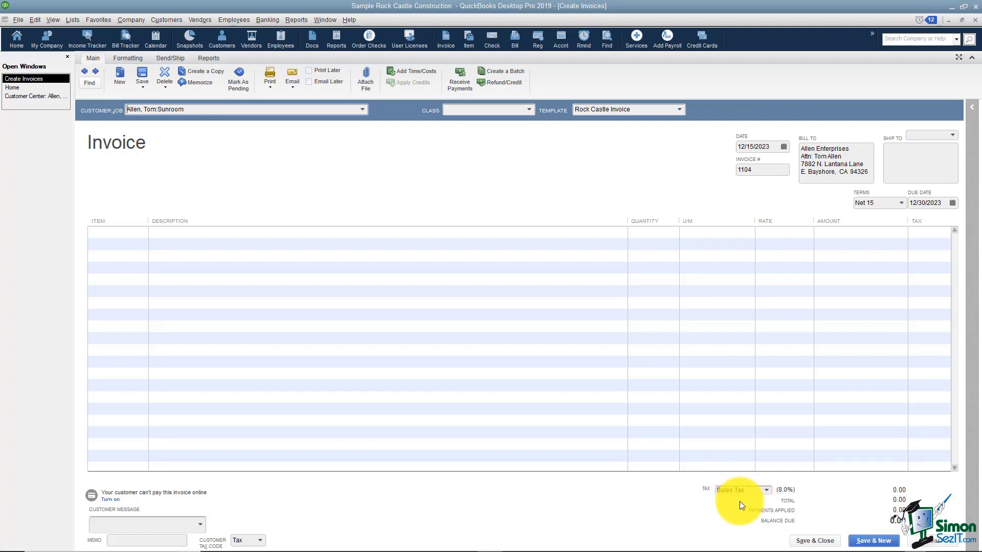
pyautogui.click(767, 490)
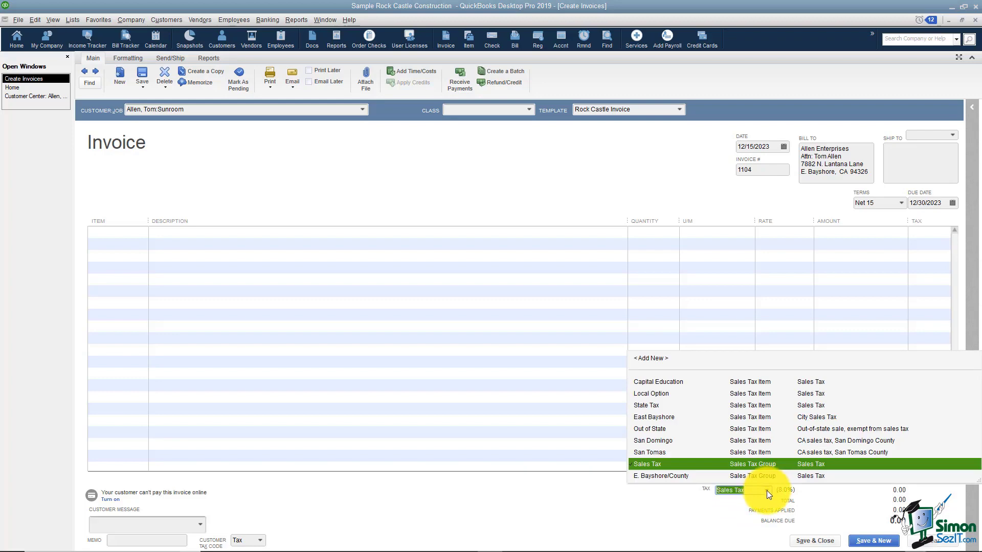
pyautogui.click(766, 490)
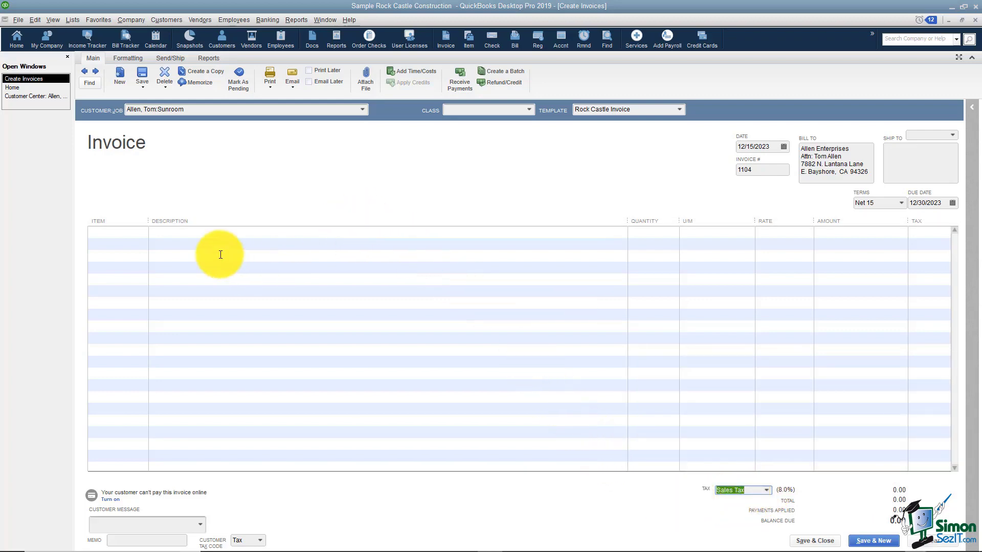
# Add the Blueprints service item to the invoice with quantity 2 and rate 100
pyautogui.click(142, 234)
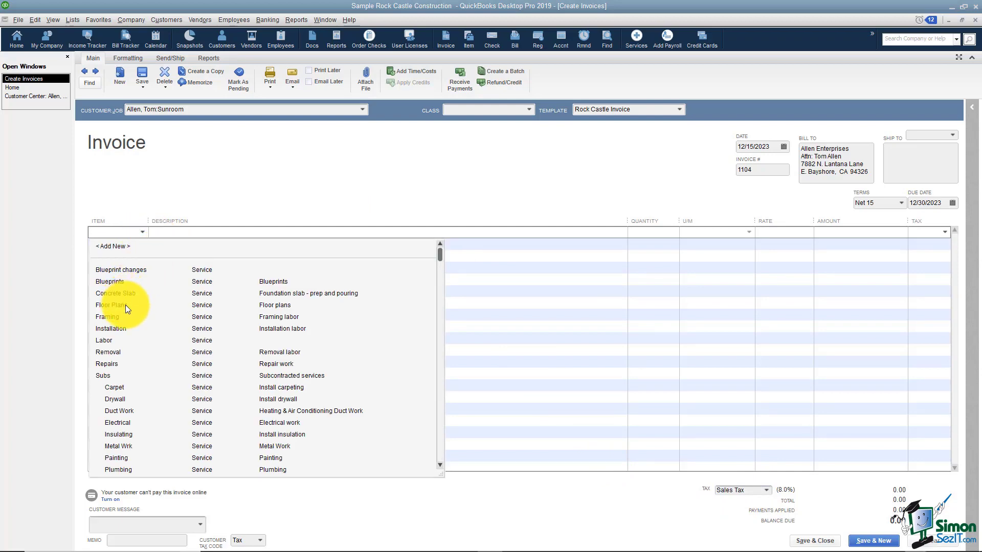
pyautogui.click(124, 279)
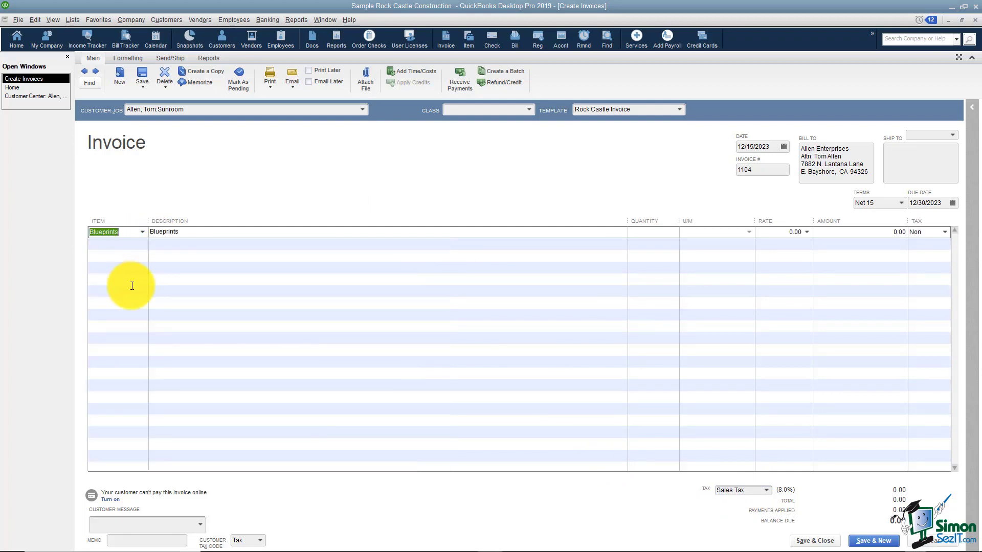
pyautogui.click(639, 231)
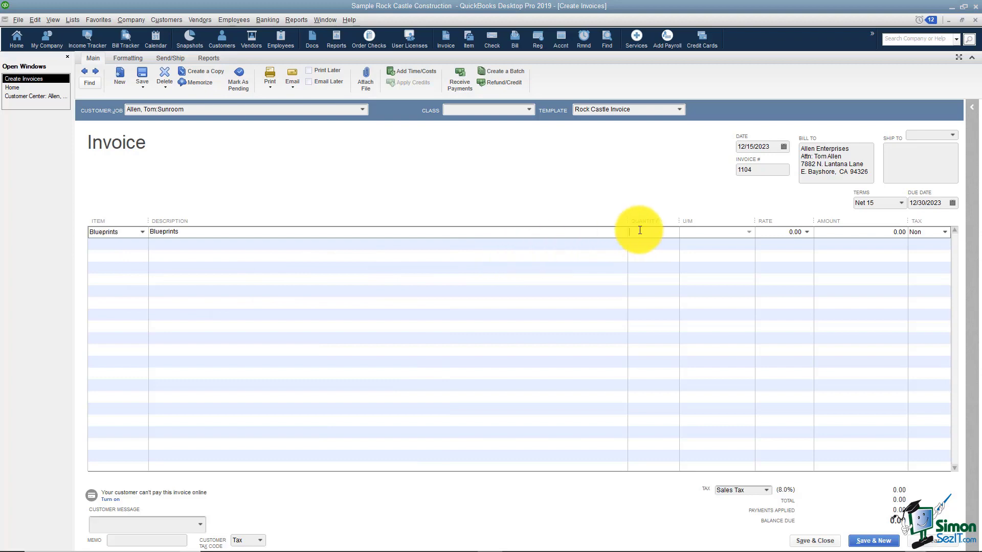
pyautogui.write('2')
pyautogui.press('Tab')
pyautogui.write('100')
pyautogui.press('Tab')
pyautogui.click(941, 250)
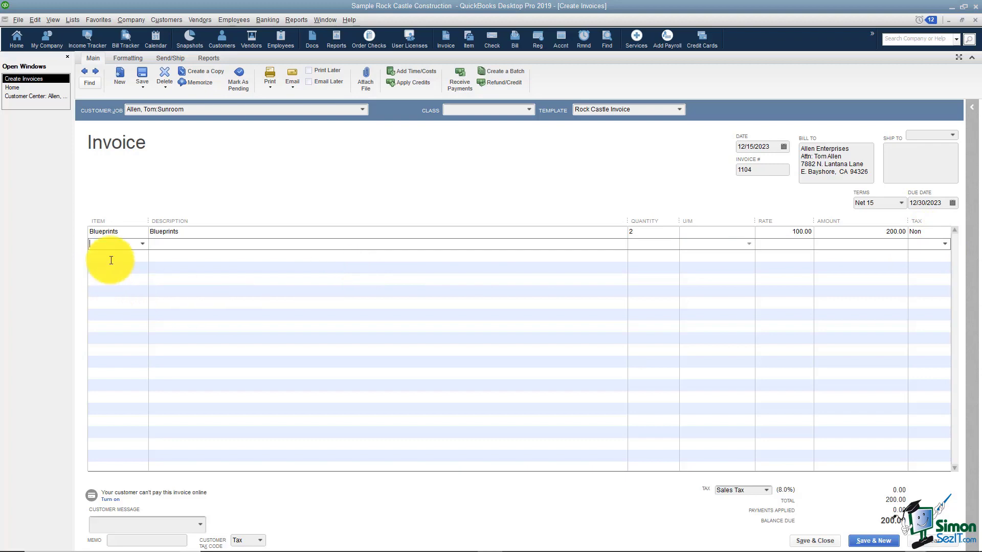
# Add an Appliance line described as Stove with quantity 1 and rate 500, and save and close the invoice
pyautogui.click(143, 244)
pyautogui.scroll(-10, 137, 340)
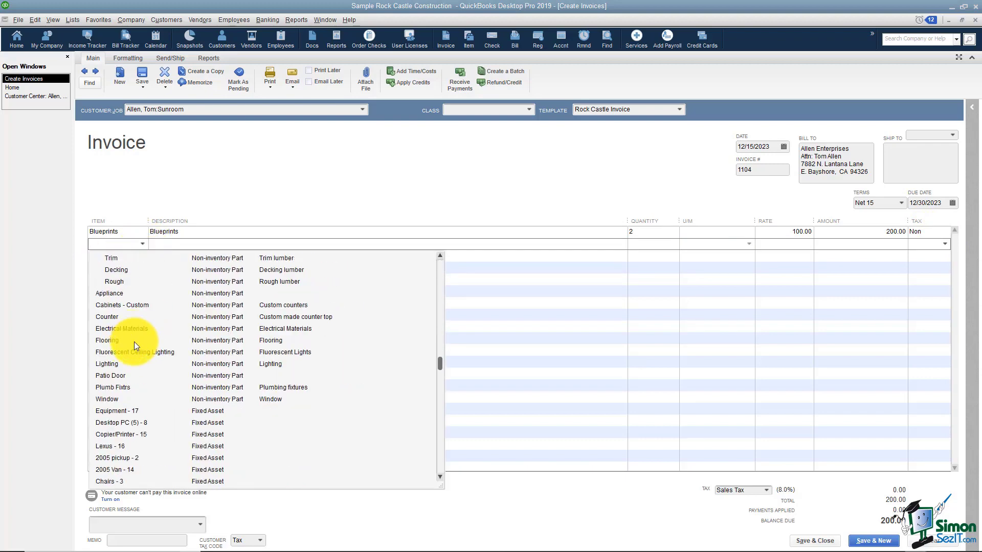
pyautogui.click(136, 294)
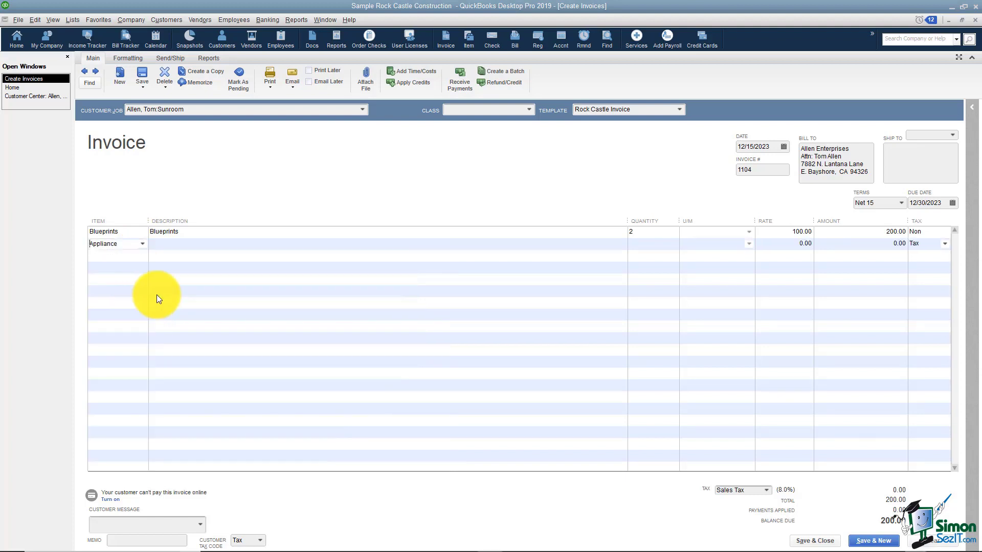
pyautogui.click(188, 247)
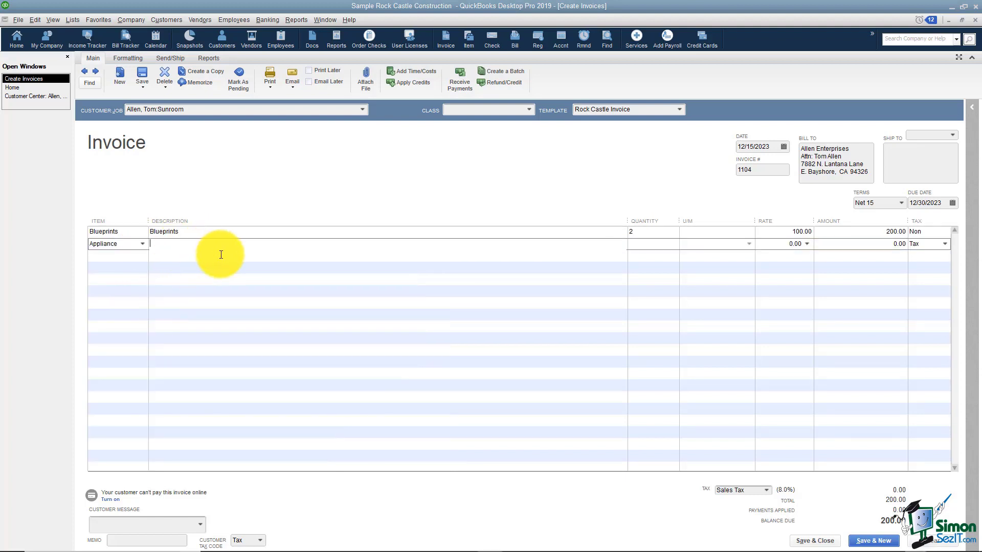
pyautogui.write('Stove')
pyautogui.press('Tab')
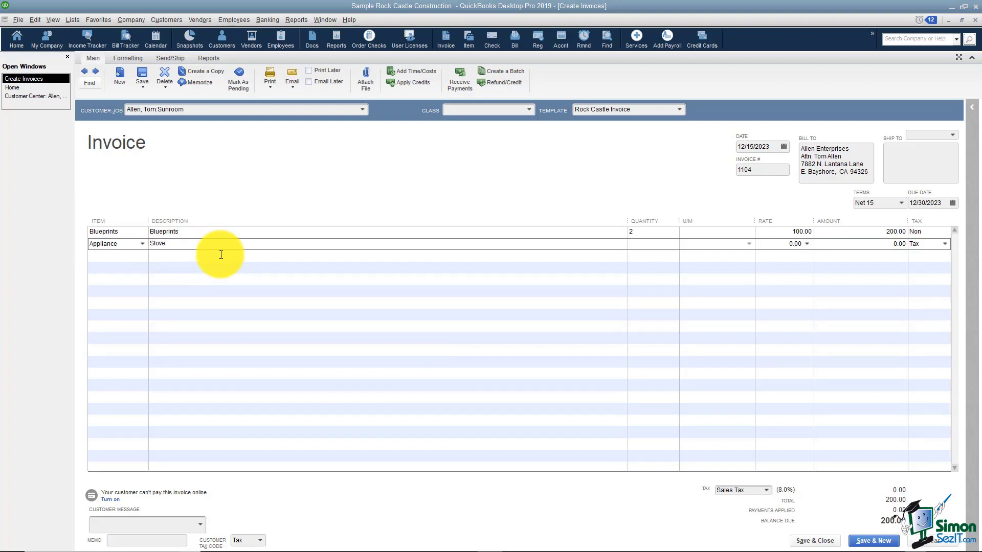
pyautogui.write('1')
pyautogui.press('Tab')
pyautogui.write('500')
pyautogui.press('Tab')
pyautogui.press('Tab')
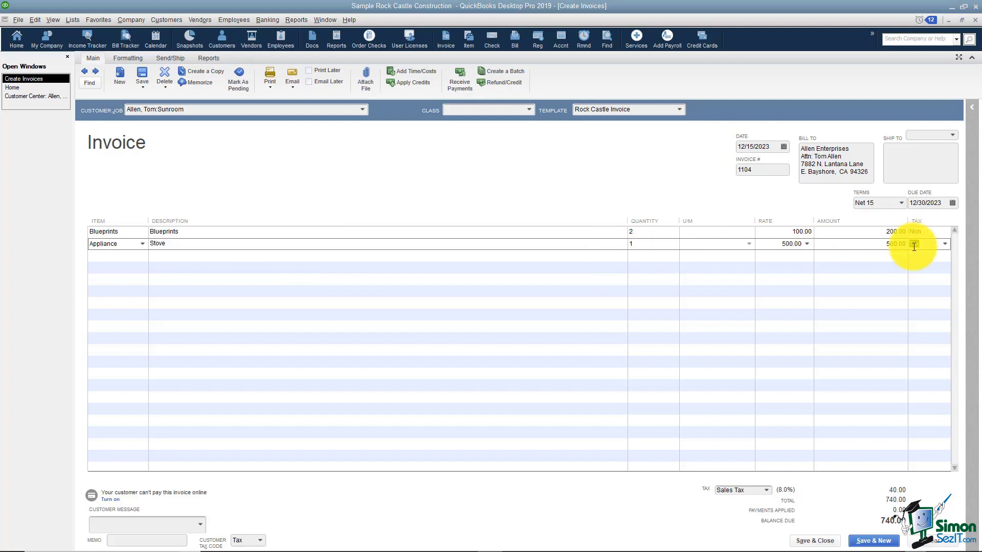
pyautogui.press('Tab')
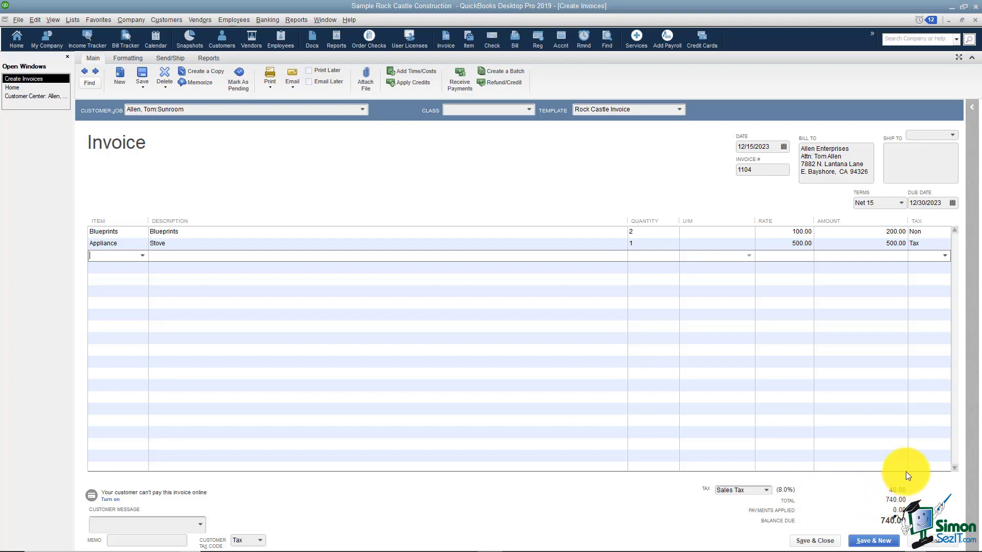
pyautogui.click(808, 542)
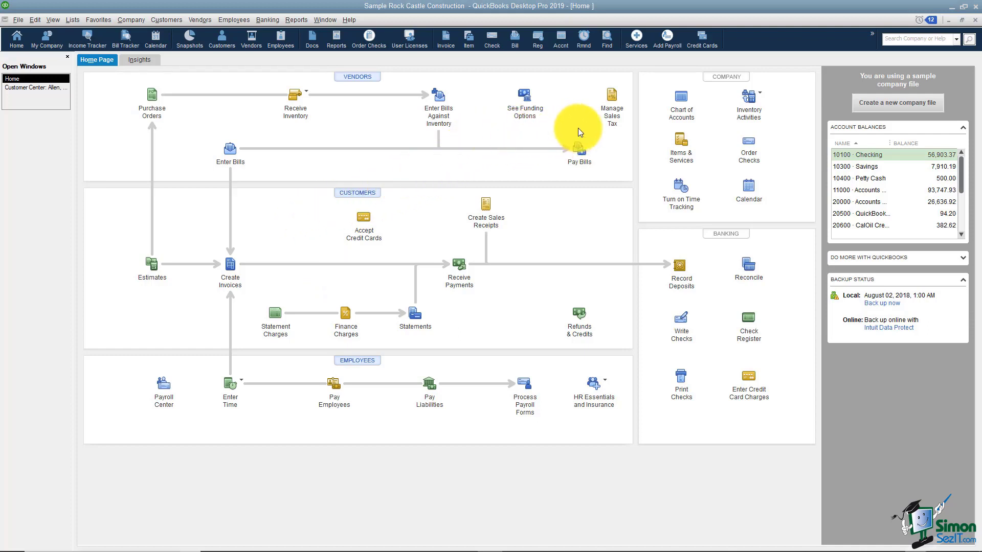
# Run the Sales Tax Liability report from Manage Sales Tax for 12/01/2023 to 12/31/2023
pyautogui.click(618, 98)
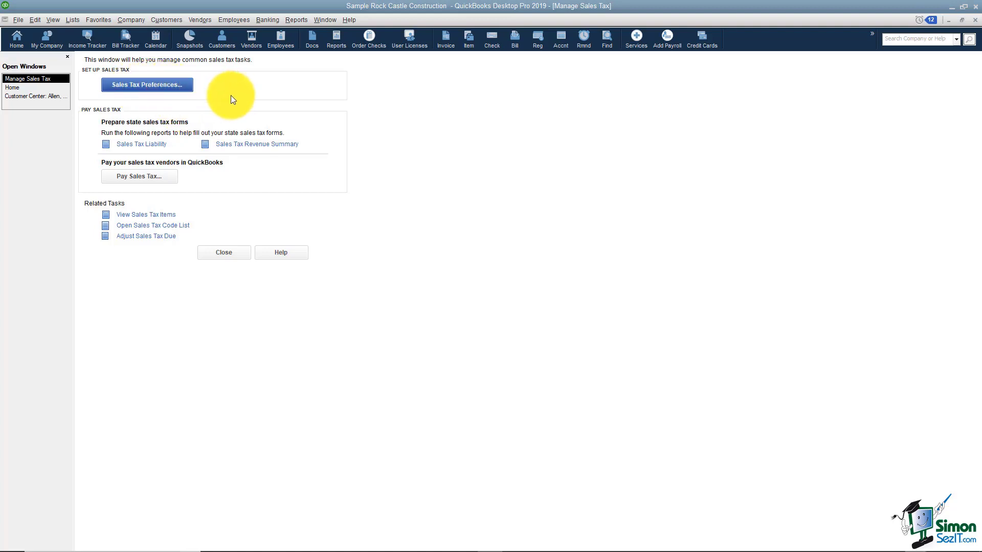
pyautogui.click(150, 147)
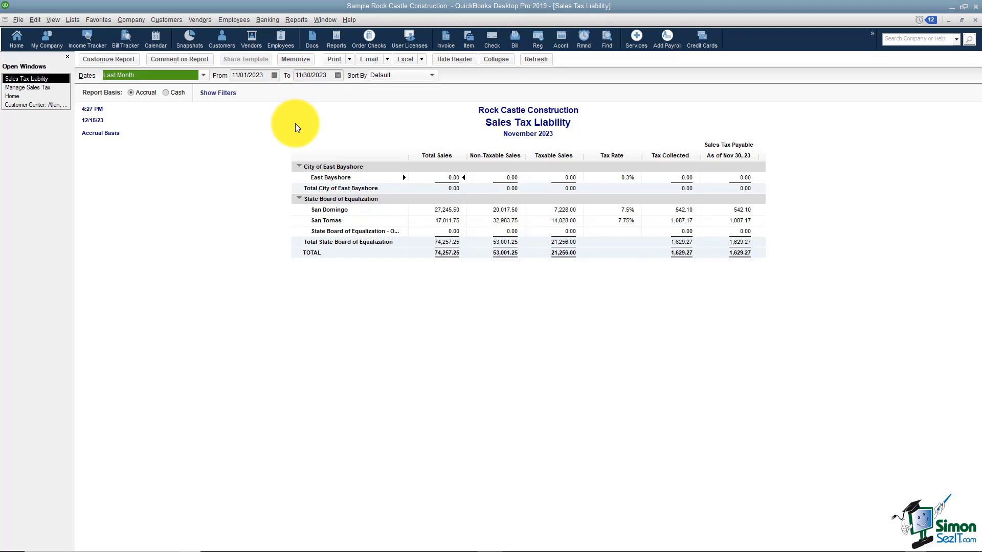
pyautogui.click(275, 75)
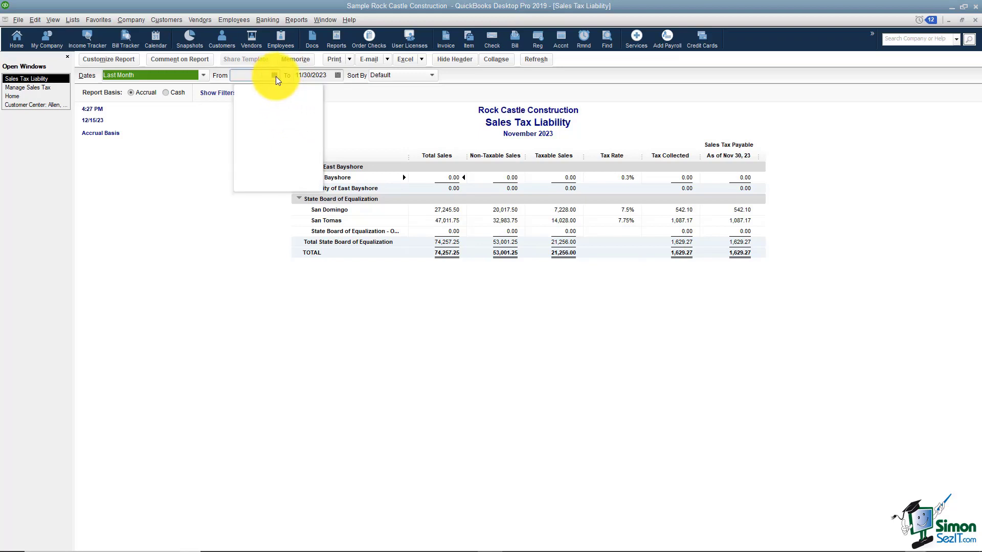
pyautogui.click(300, 124)
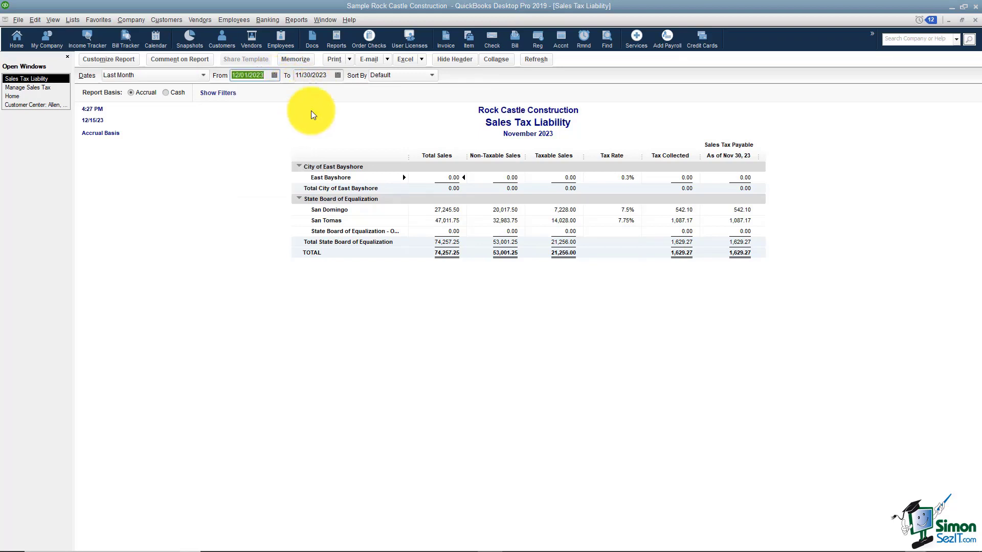
pyautogui.click(338, 75)
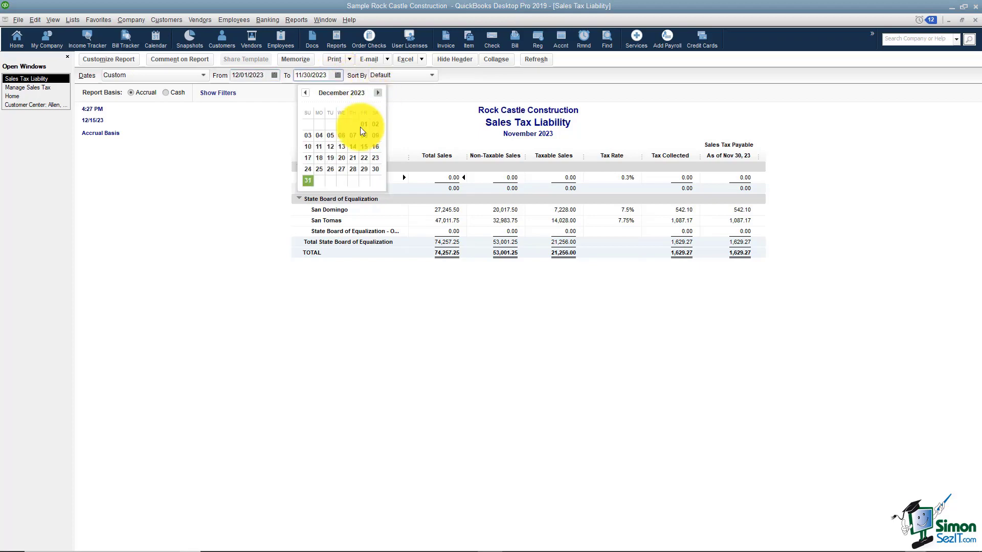
pyautogui.click(309, 182)
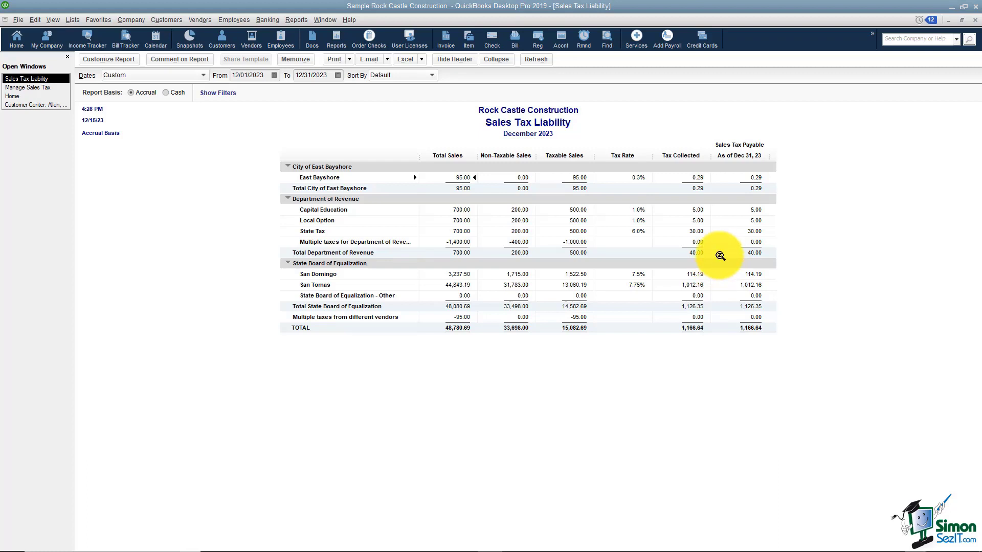
# Start paying sales tax from Manage Sales Tax with check date 01/03/2024, showing sales tax due through 12/31/2023
pyautogui.click(56, 87)
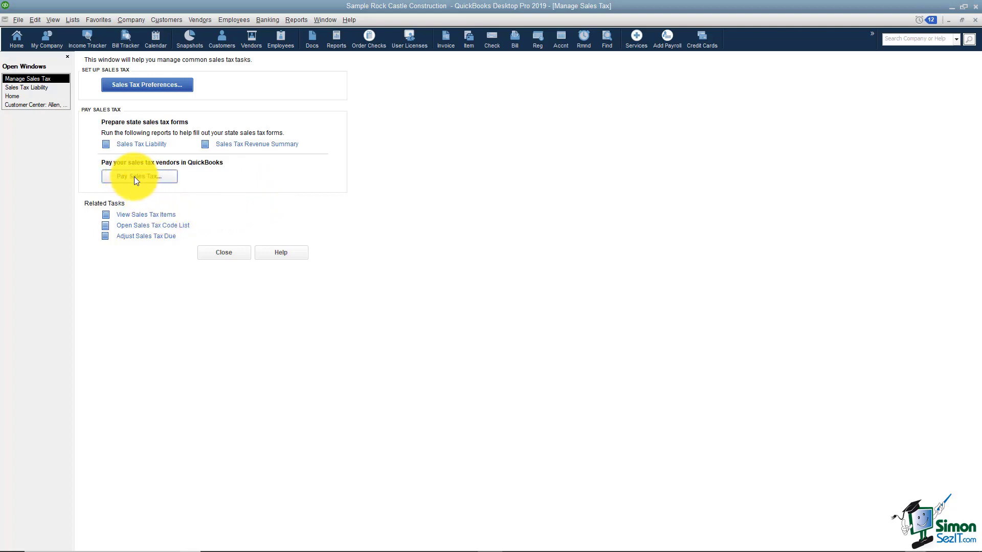
pyautogui.click(156, 176)
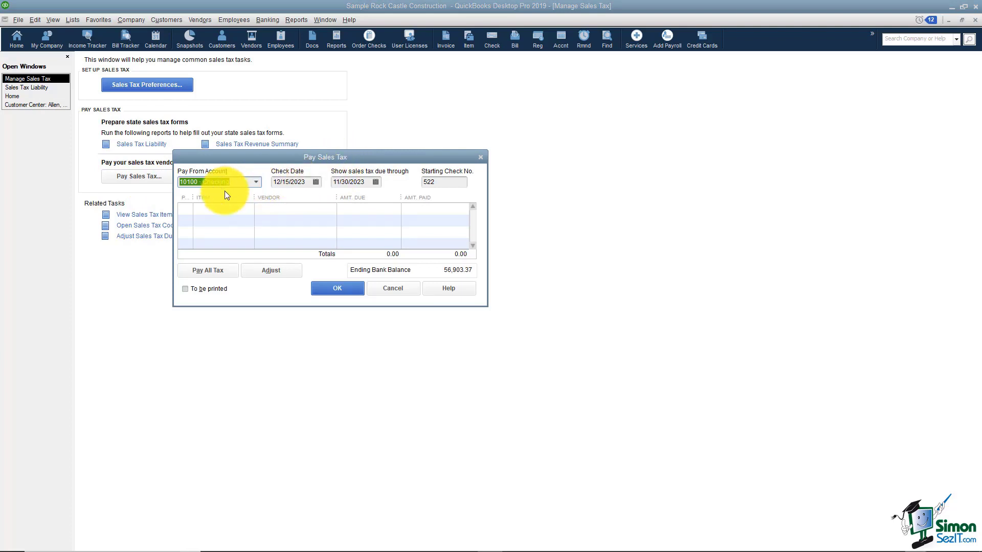
pyautogui.click(316, 182)
pyautogui.click(357, 199)
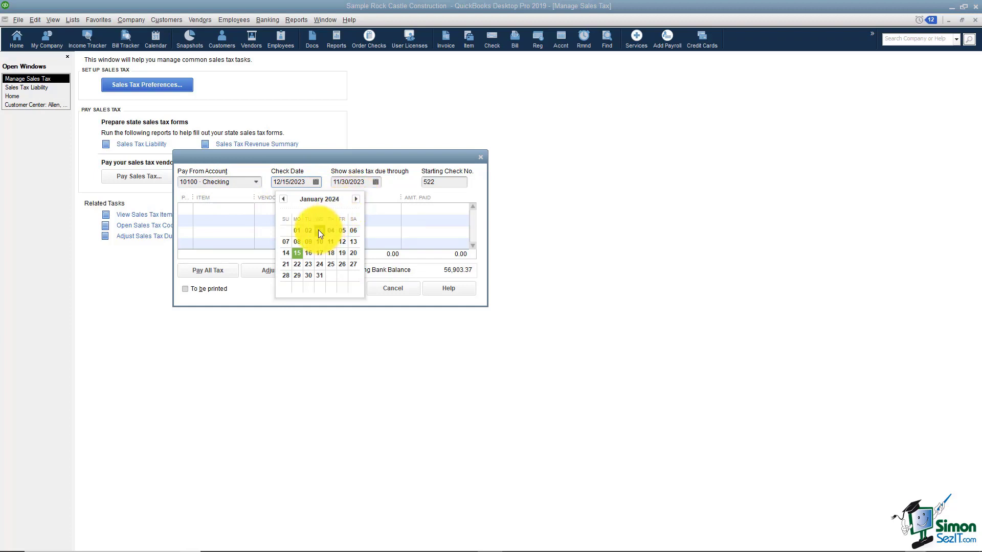
pyautogui.click(319, 231)
pyautogui.click(376, 183)
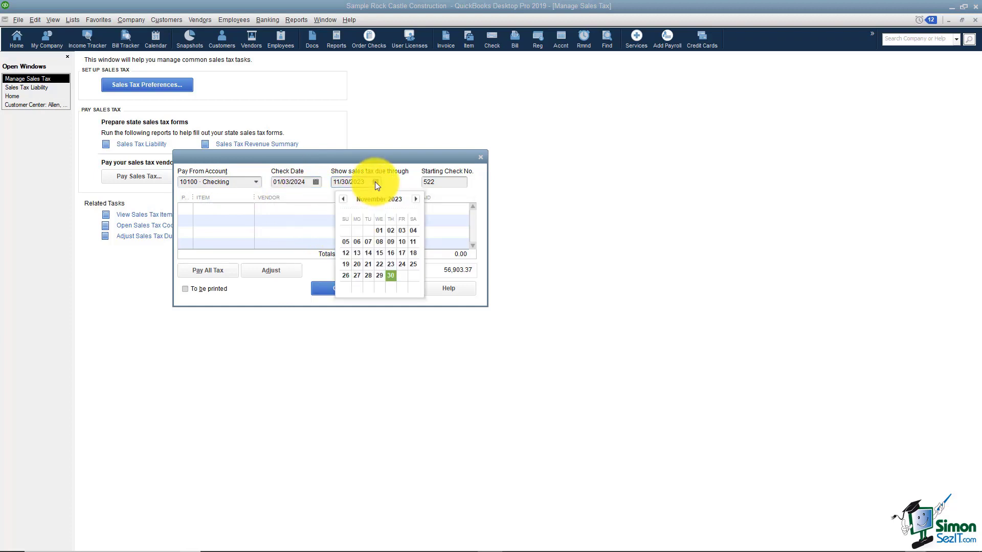
pyautogui.click(415, 199)
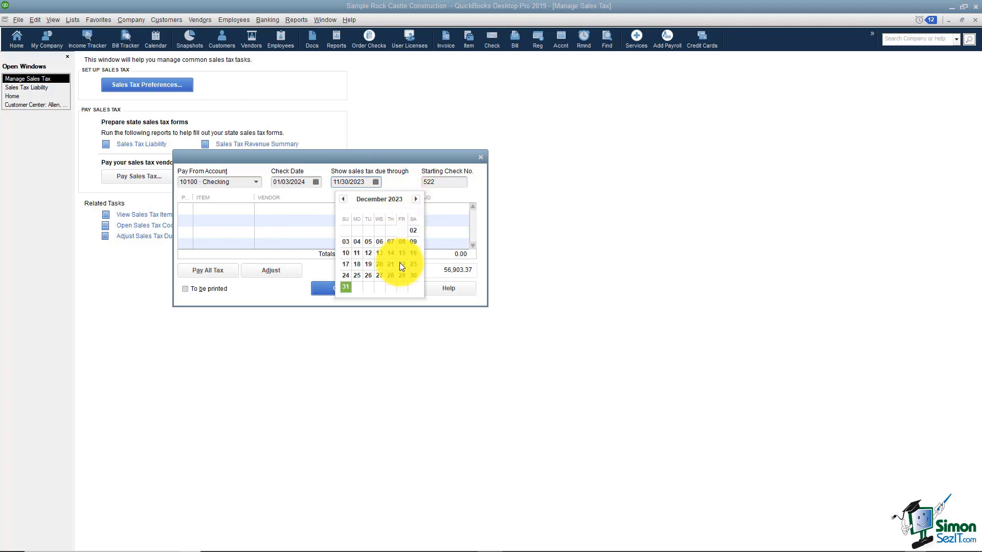
pyautogui.click(347, 287)
pyautogui.click(347, 231)
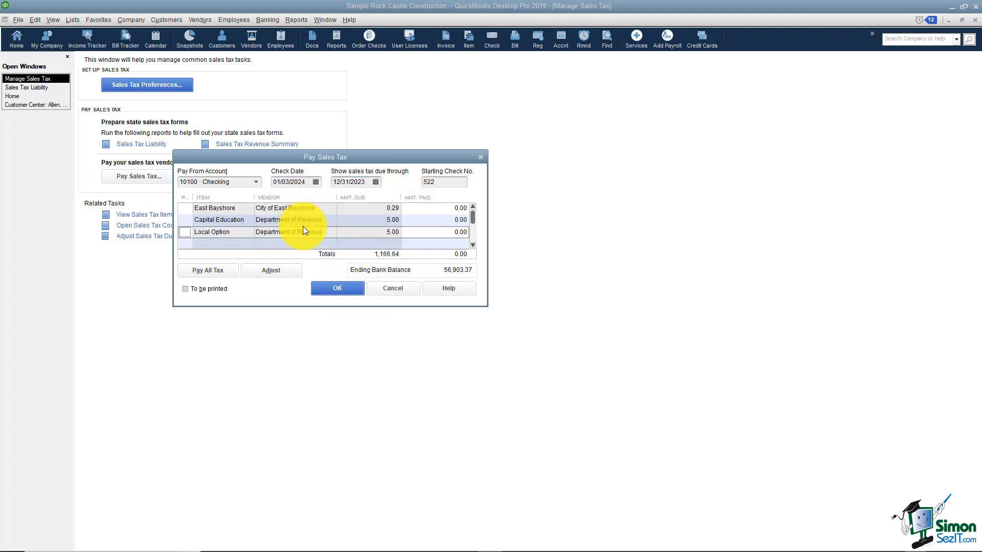
# Mark the Department of Revenue items Capital Education, Local Option and State Tax for payment and record the sales tax payment
pyautogui.click(455, 181)
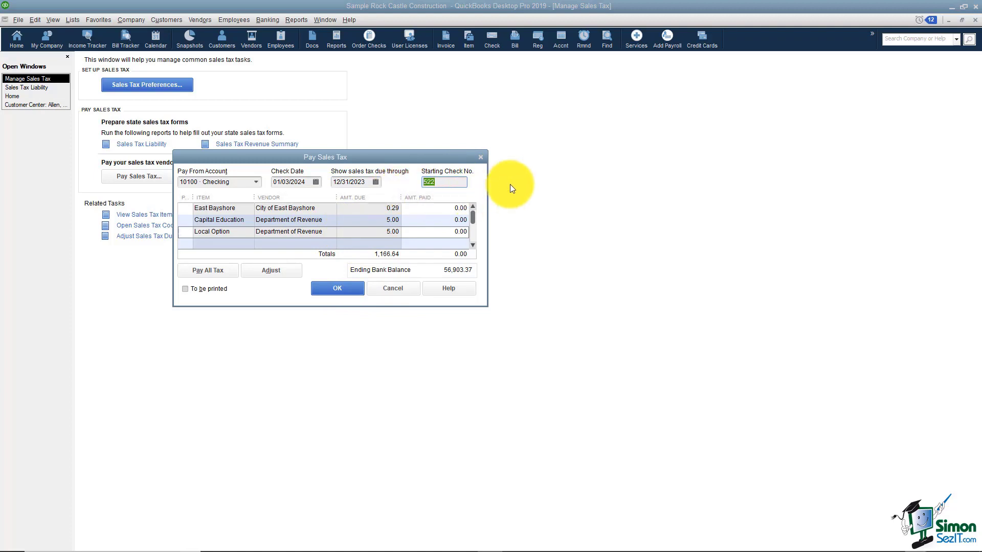
pyautogui.click(186, 220)
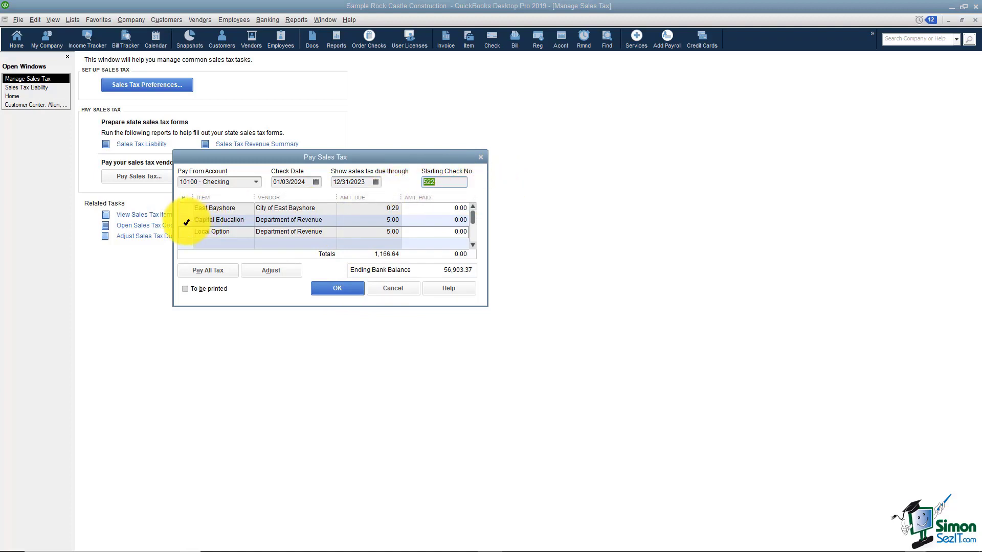
pyautogui.click(185, 232)
pyautogui.click(471, 245)
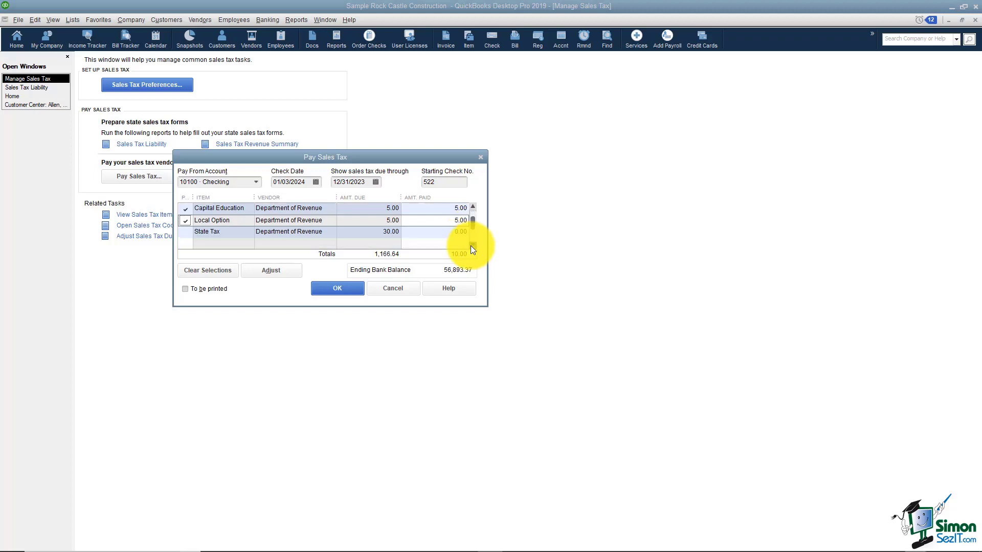
pyautogui.click(194, 237)
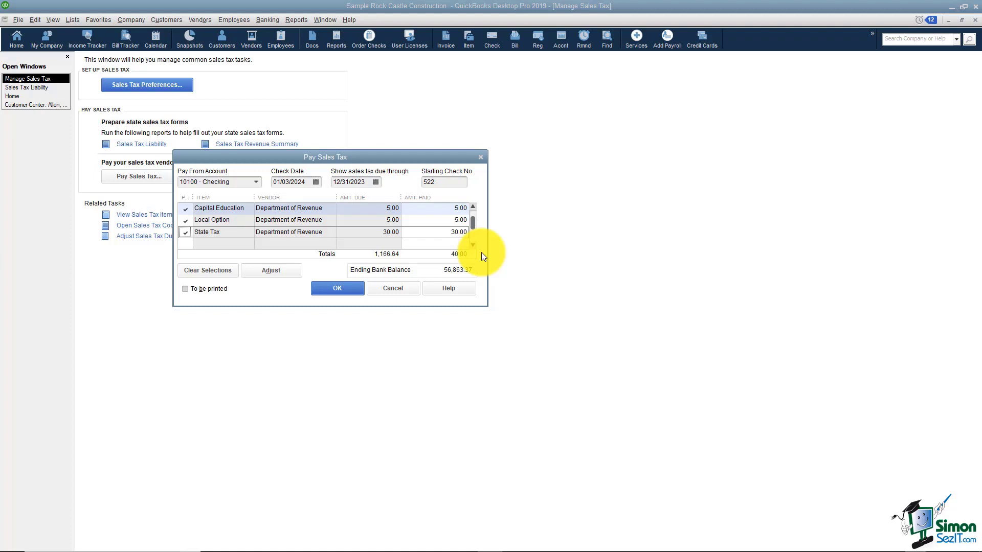
pyautogui.click(461, 220)
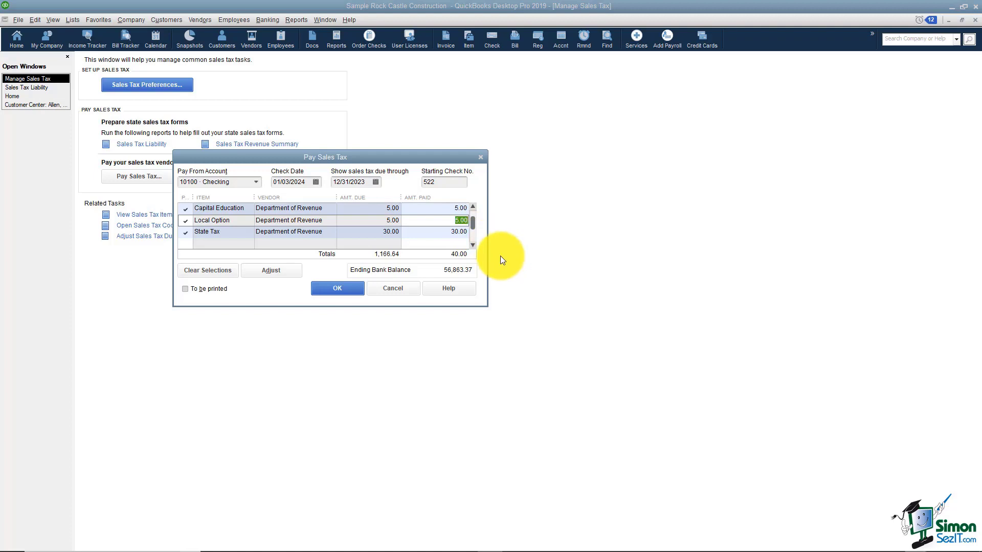
pyautogui.click(337, 289)
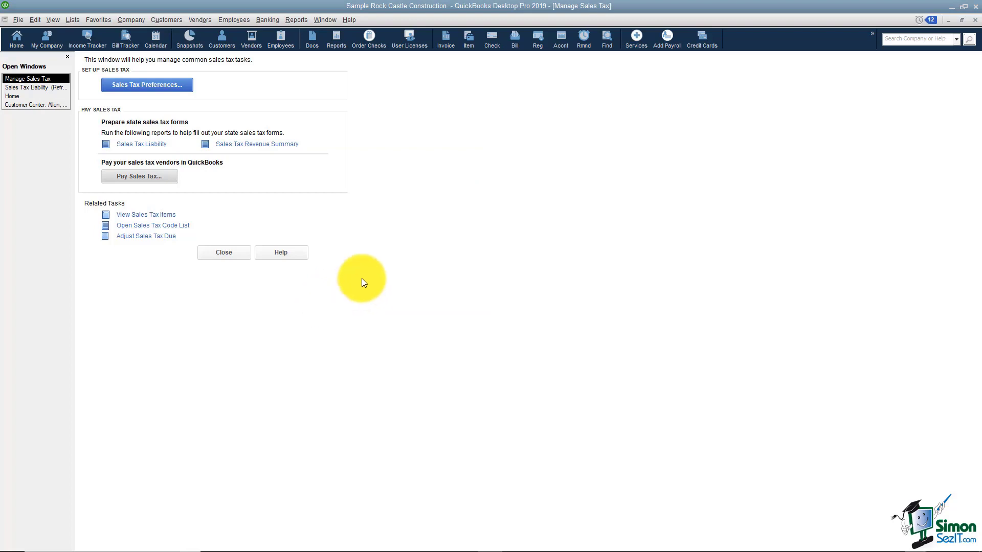
# Open the register of the 10100 Checking account from the home page
pyautogui.click(47, 97)
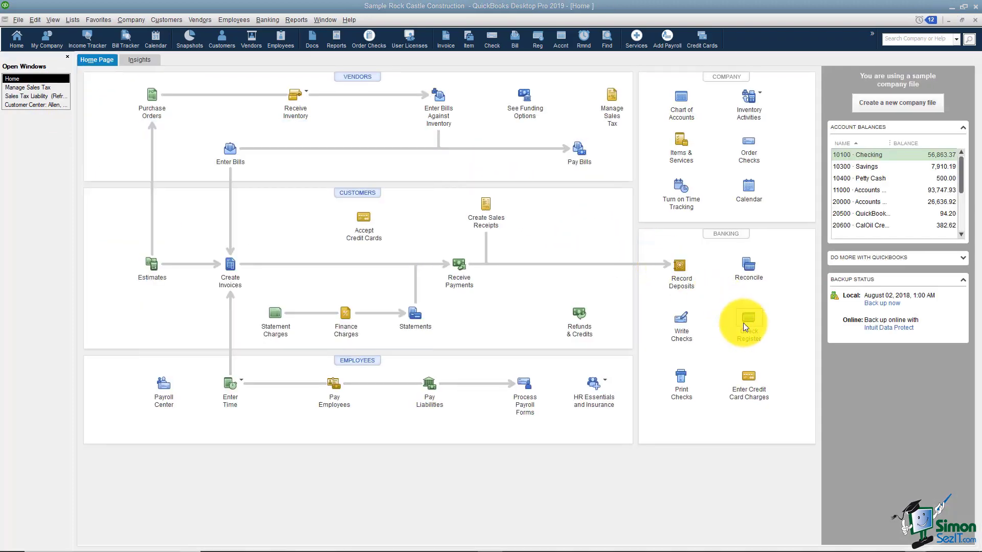
pyautogui.click(743, 323)
pyautogui.click(126, 88)
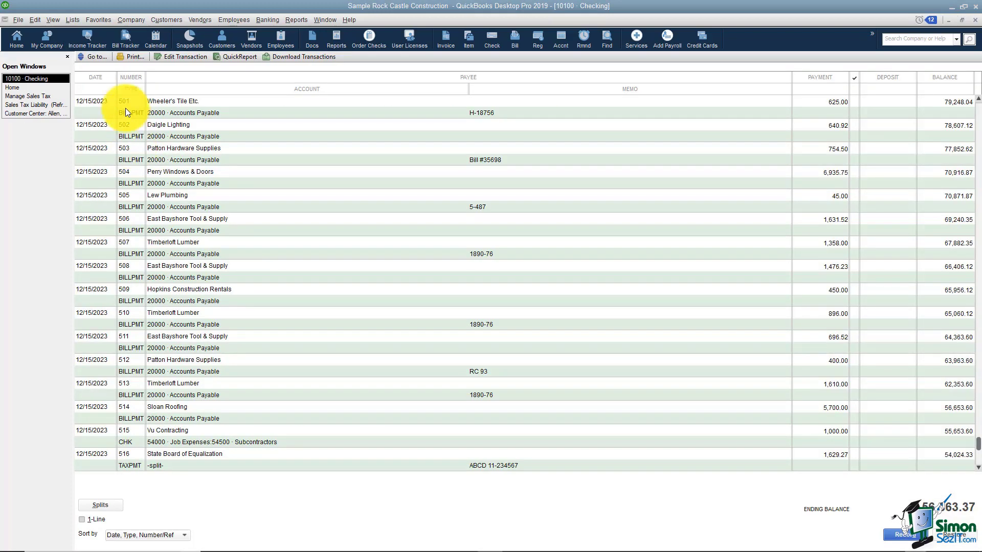
# Find the Department of Revenue sales tax payment in the Checking register by searching on Payee/Name, and close the search
pyautogui.click(100, 59)
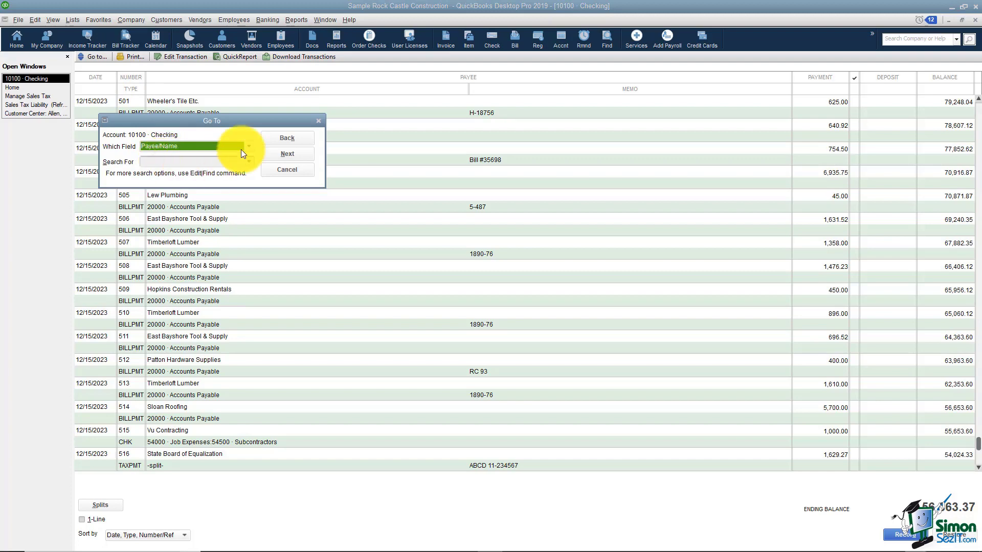
pyautogui.click(210, 161)
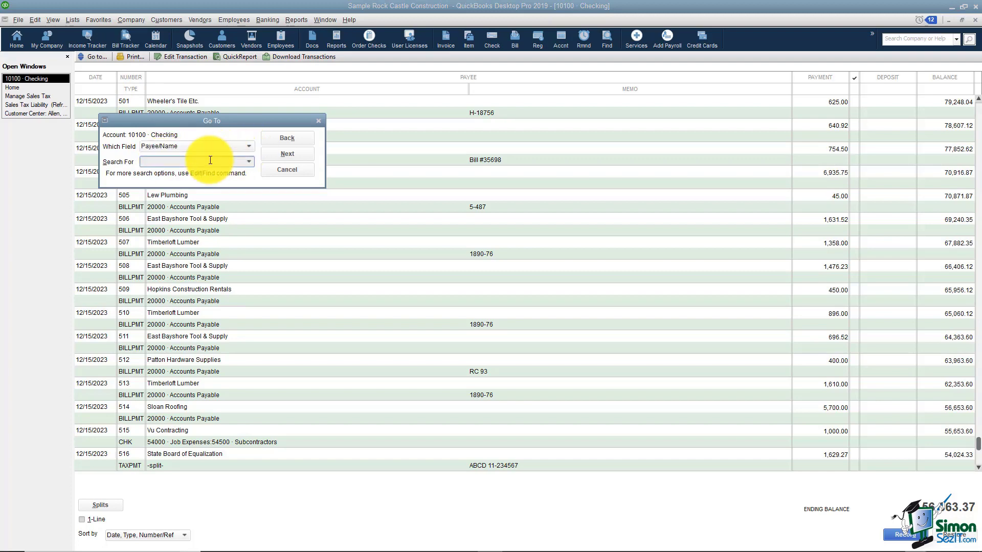
pyautogui.write('Easley, Paula')
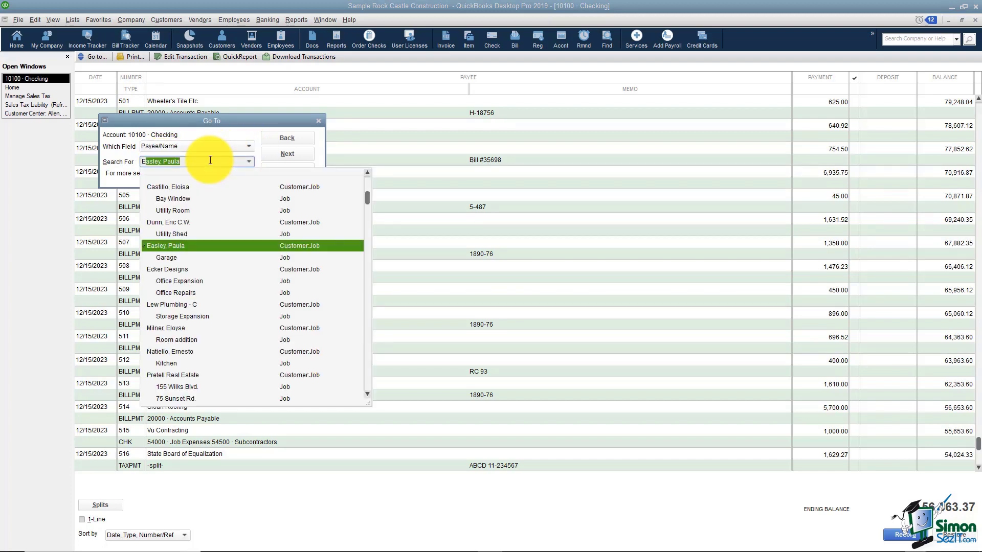
pyautogui.tripleClick(210, 160)
pyautogui.write('Department of Revenue')
pyautogui.click(300, 150)
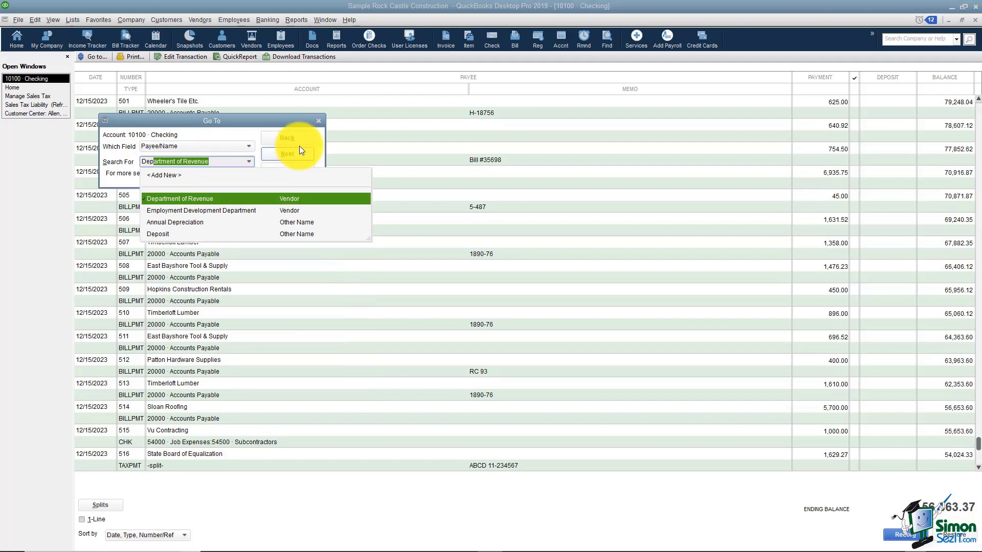
pyautogui.click(289, 153)
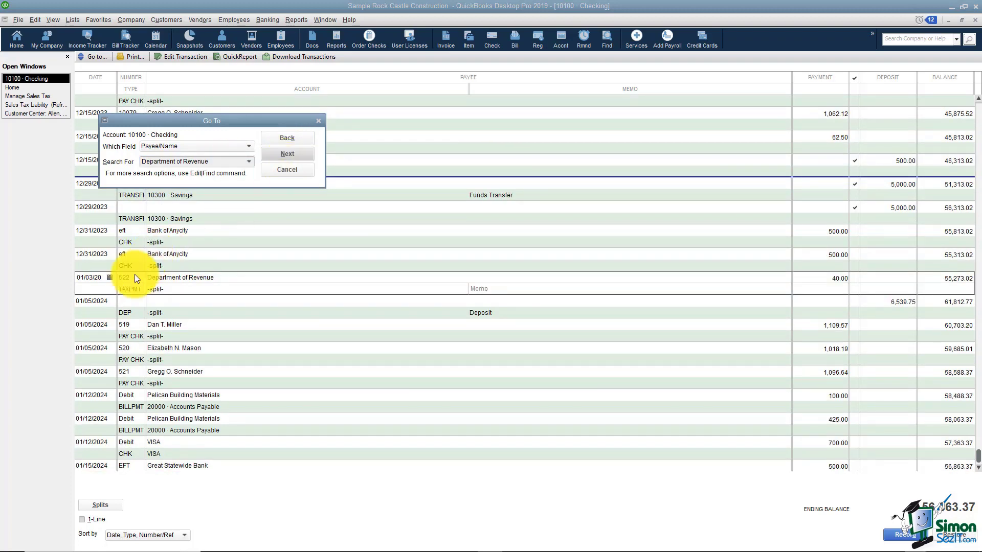
pyautogui.click(135, 292)
pyautogui.click(284, 171)
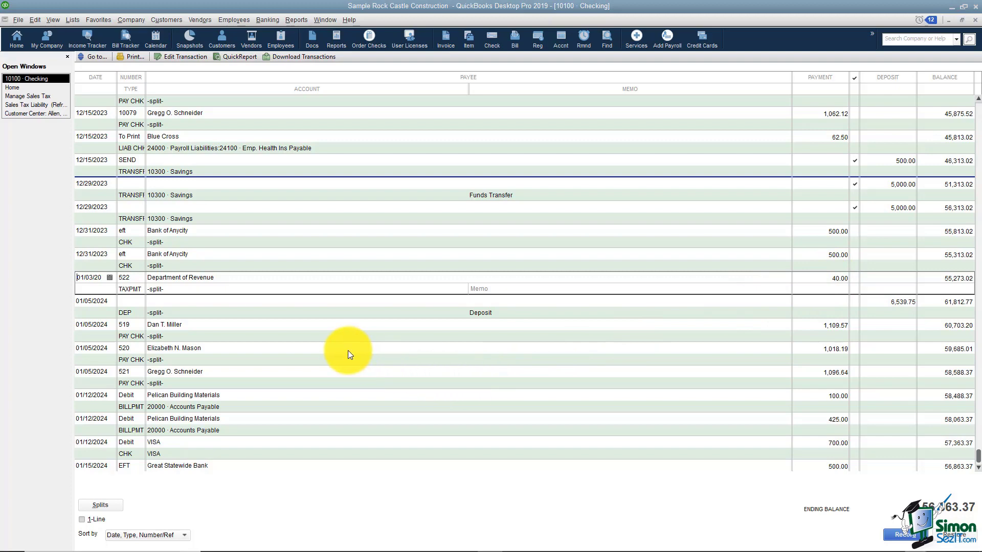
# Open the Chart of Accounts and check the balance of the 25500 Sales Tax Payable account
pyautogui.click(54, 89)
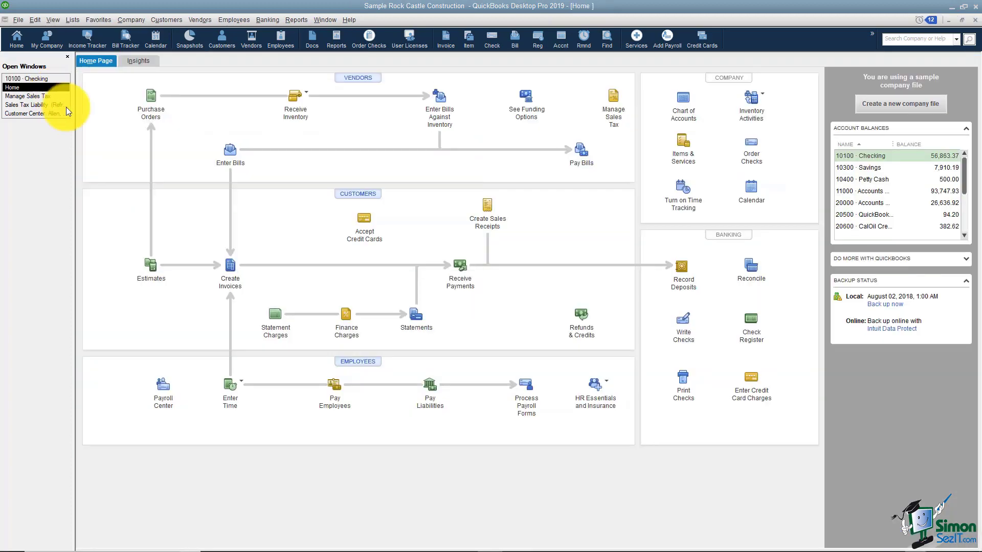
pyautogui.click(678, 112)
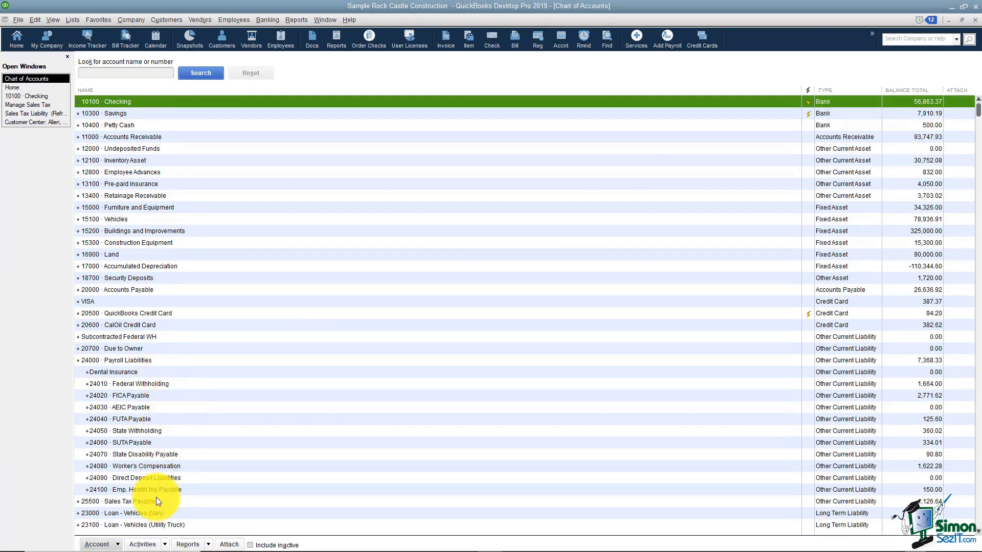
pyautogui.click(174, 502)
pyautogui.scroll(-10, 861, 486)
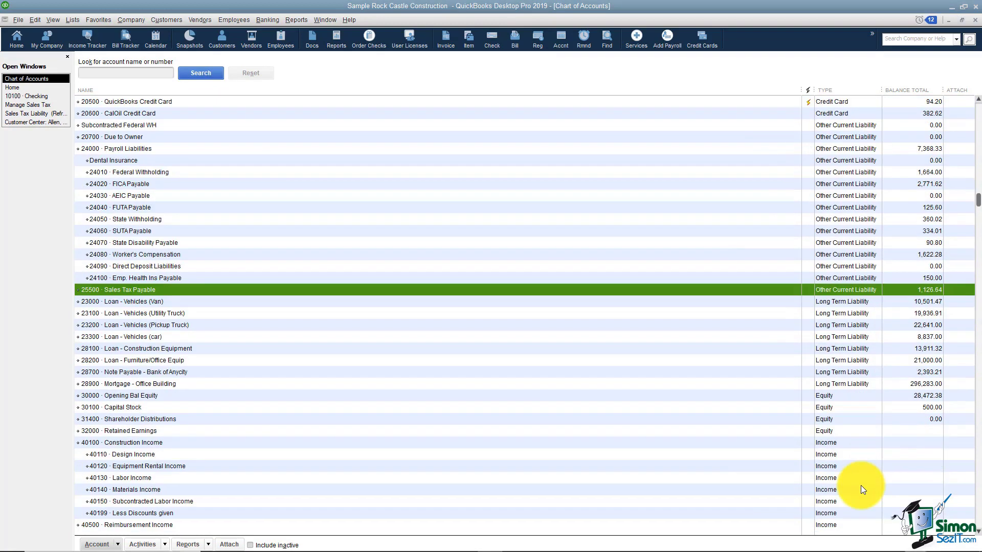